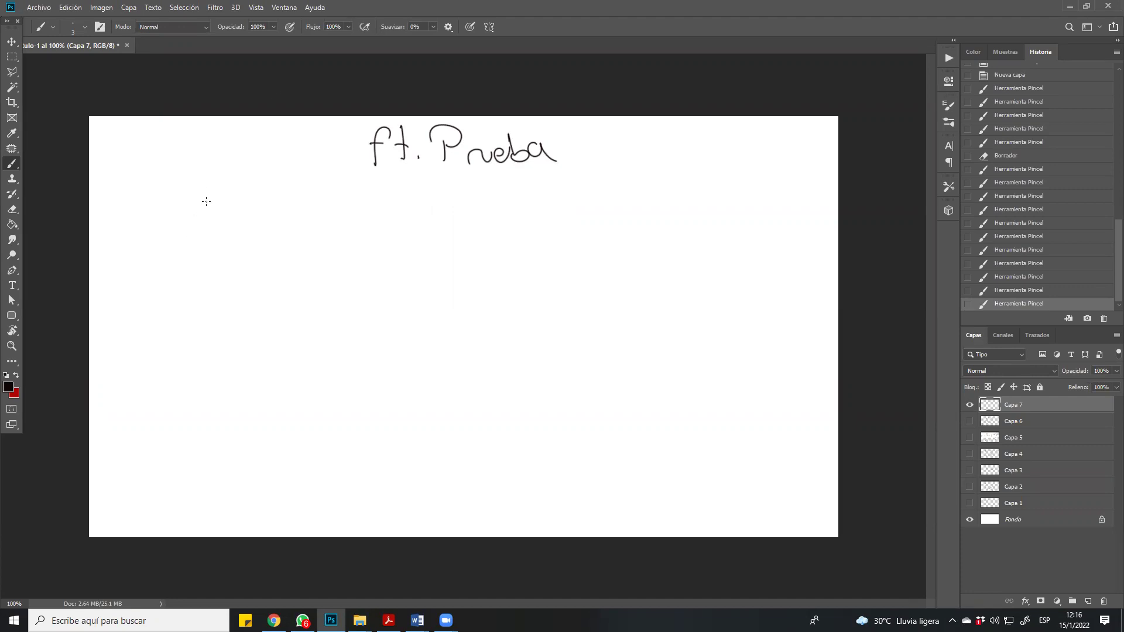
# Step: Handwrite the three labels "Caja Negra", "Caja blanca" and "Cocomo" in a row beneath the "ft. Prueba" title
pyautogui.moveTo(202, 203)
pyautogui.mouseDown()
pyautogui.moveTo(202, 217)
pyautogui.moveTo(215, 216)
pyautogui.mouseUp()
pyautogui.moveTo(216, 206)
pyautogui.mouseDown()
pyautogui.moveTo(220, 226)
pyautogui.moveTo(266, 189)
pyautogui.moveTo(283, 218)
pyautogui.mouseUp()
pyautogui.moveTo(290, 204); pyautogui.dragTo(309, 209)
pyautogui.moveTo(384, 186); pyautogui.dragTo(387, 210)
pyautogui.moveTo(393, 196)
pyautogui.mouseDown()
pyautogui.moveTo(396, 217)
pyautogui.moveTo(442, 197)
pyautogui.moveTo(487, 204)
pyautogui.moveTo(480, 214)
pyautogui.mouseUp()
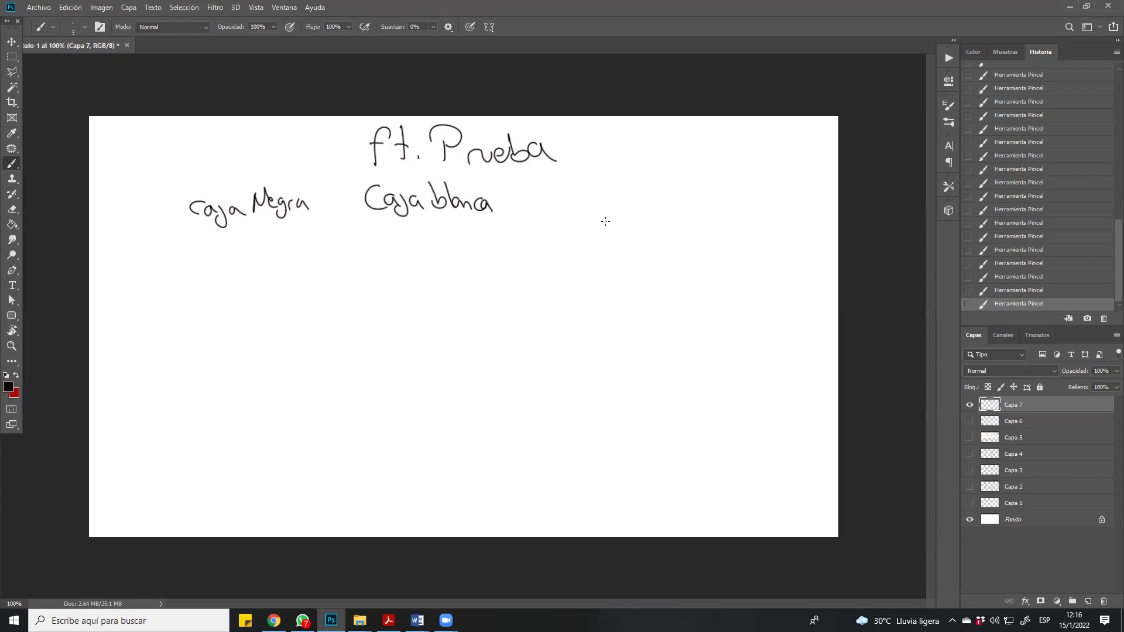
pyautogui.moveTo(606, 185)
pyautogui.mouseDown()
pyautogui.moveTo(608, 213)
pyautogui.moveTo(623, 199)
pyautogui.moveTo(644, 212)
pyautogui.moveTo(660, 201)
pyautogui.moveTo(650, 200)
pyautogui.moveTo(684, 210)
pyautogui.moveTo(695, 195)
pyautogui.mouseUp()
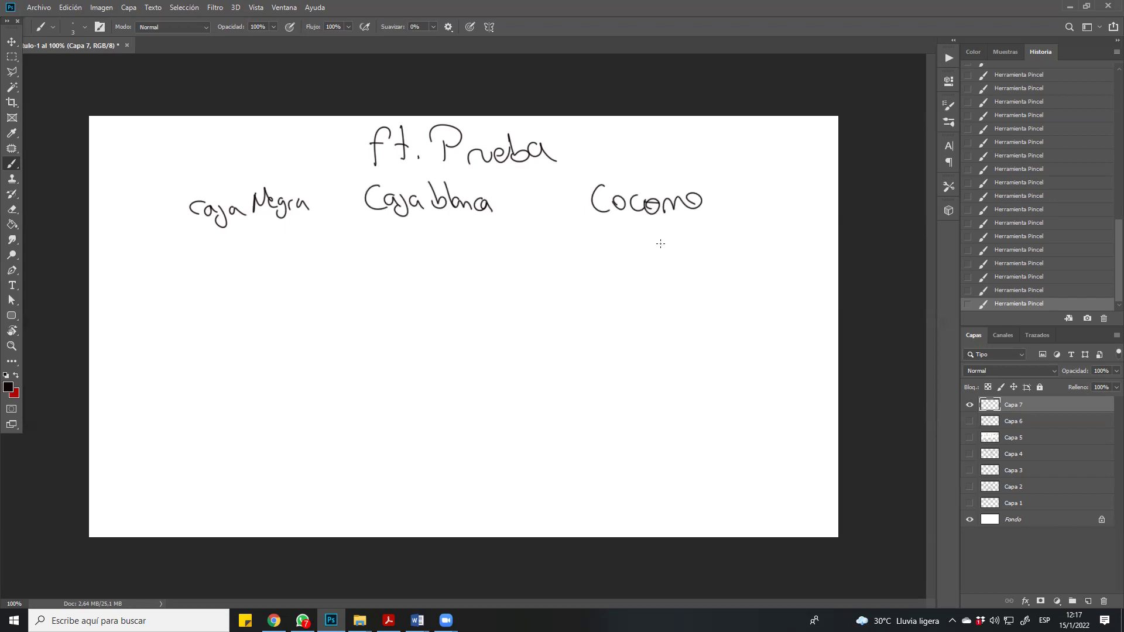
# Step: Draw a 3D cube under "Cocomo" and divide its faces with vertical and horizontal grid lines
pyautogui.moveTo(606, 249)
pyautogui.mouseDown()
pyautogui.moveTo(609, 331)
pyautogui.moveTo(683, 336)
pyautogui.mouseUp()
pyautogui.moveTo(607, 250)
pyautogui.mouseDown()
pyautogui.moveTo(689, 248)
pyautogui.moveTo(695, 336)
pyautogui.moveTo(682, 334)
pyautogui.mouseUp()
pyautogui.moveTo(691, 248); pyautogui.dragTo(721, 226)
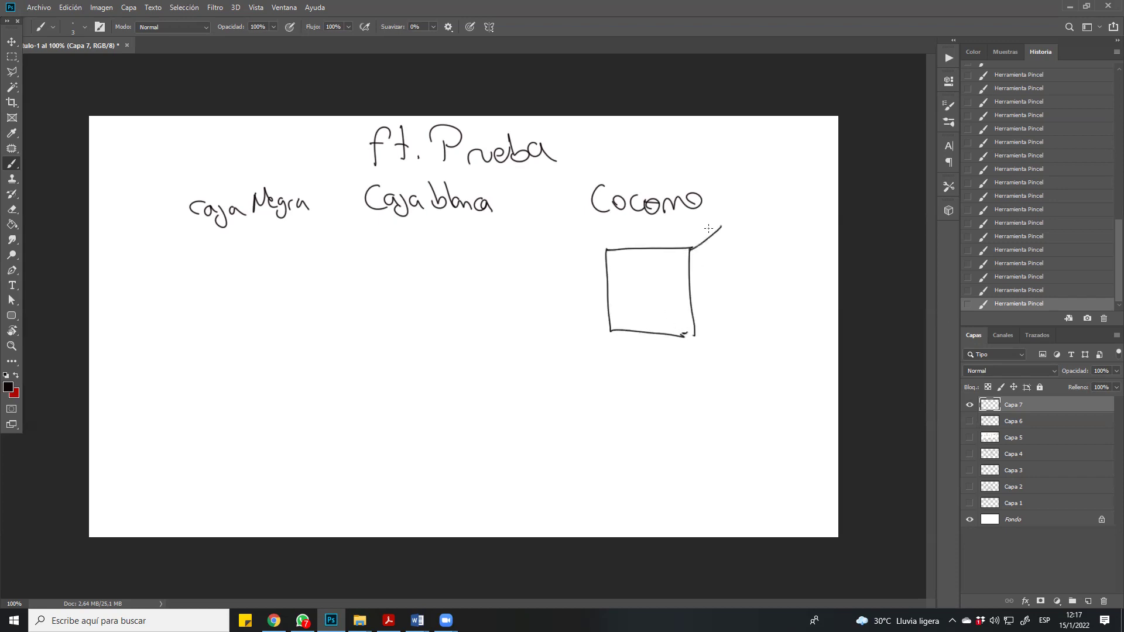
pyautogui.moveTo(611, 249)
pyautogui.mouseDown()
pyautogui.moveTo(638, 230)
pyautogui.moveTo(721, 225)
pyautogui.moveTo(723, 297)
pyautogui.moveTo(694, 342)
pyautogui.mouseUp()
pyautogui.moveTo(672, 249)
pyautogui.mouseDown()
pyautogui.moveTo(672, 340)
pyautogui.moveTo(641, 326)
pyautogui.moveTo(641, 338)
pyautogui.mouseUp()
pyautogui.moveTo(627, 248); pyautogui.dragTo(625, 336)
pyautogui.moveTo(630, 251)
pyautogui.mouseDown()
pyautogui.moveTo(654, 222)
pyautogui.moveTo(661, 235)
pyautogui.mouseUp()
pyautogui.moveTo(657, 255); pyautogui.dragTo(678, 225)
pyautogui.moveTo(673, 252); pyautogui.dragTo(706, 219)
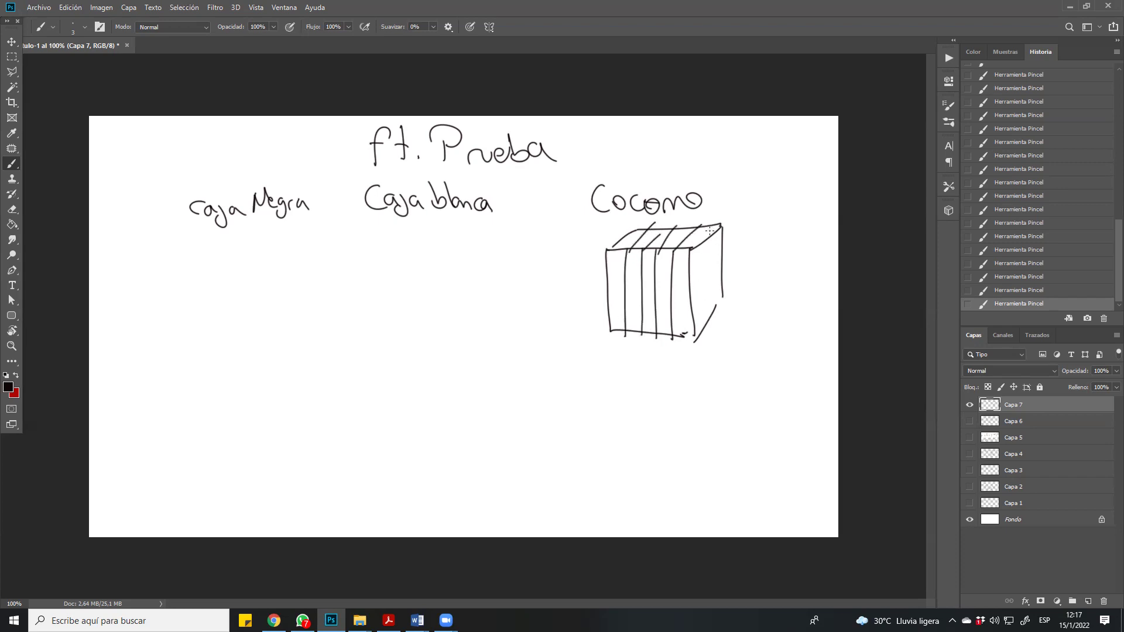
pyautogui.moveTo(613, 310)
pyautogui.mouseDown()
pyautogui.moveTo(692, 322)
pyautogui.moveTo(723, 280)
pyautogui.mouseUp()
pyautogui.moveTo(609, 292)
pyautogui.mouseDown()
pyautogui.moveTo(684, 295)
pyautogui.moveTo(715, 258)
pyautogui.mouseUp()
pyautogui.moveTo(612, 271)
pyautogui.mouseDown()
pyautogui.moveTo(688, 272)
pyautogui.moveTo(723, 237)
pyautogui.mouseUp()
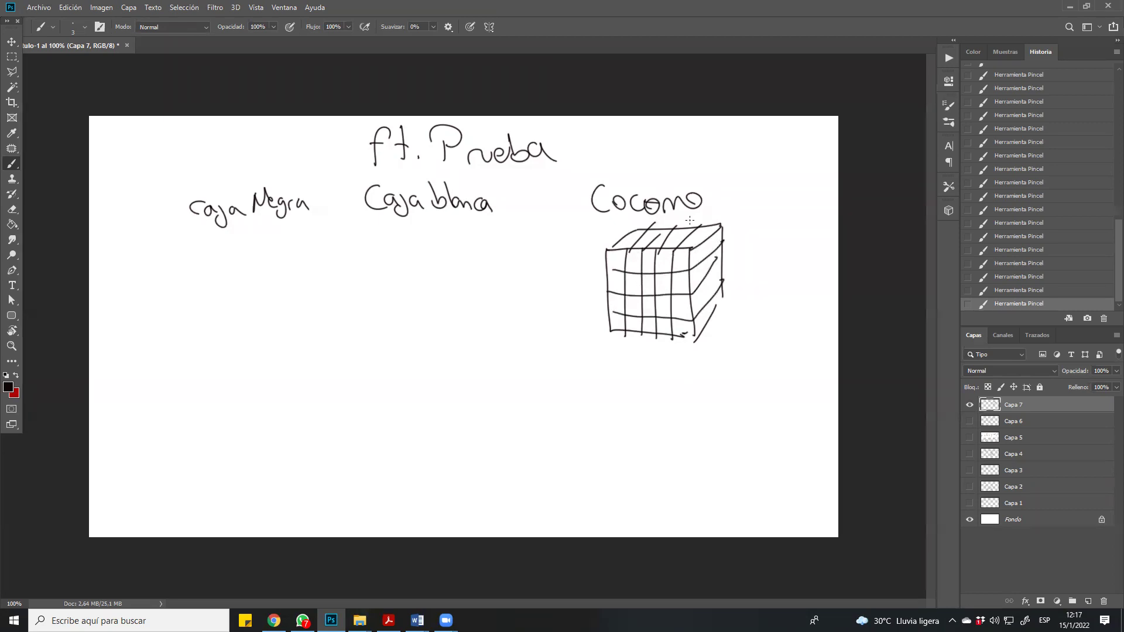
# Step: Underline "Cocomo" and write "seg" inside a box beside it
pyautogui.moveTo(608, 219); pyautogui.dragTo(714, 221)
pyautogui.moveTo(751, 193)
pyautogui.mouseDown()
pyautogui.moveTo(741, 209)
pyautogui.moveTo(766, 204)
pyautogui.moveTo(760, 212)
pyautogui.moveTo(734, 192)
pyautogui.moveTo(791, 223)
pyautogui.mouseUp()
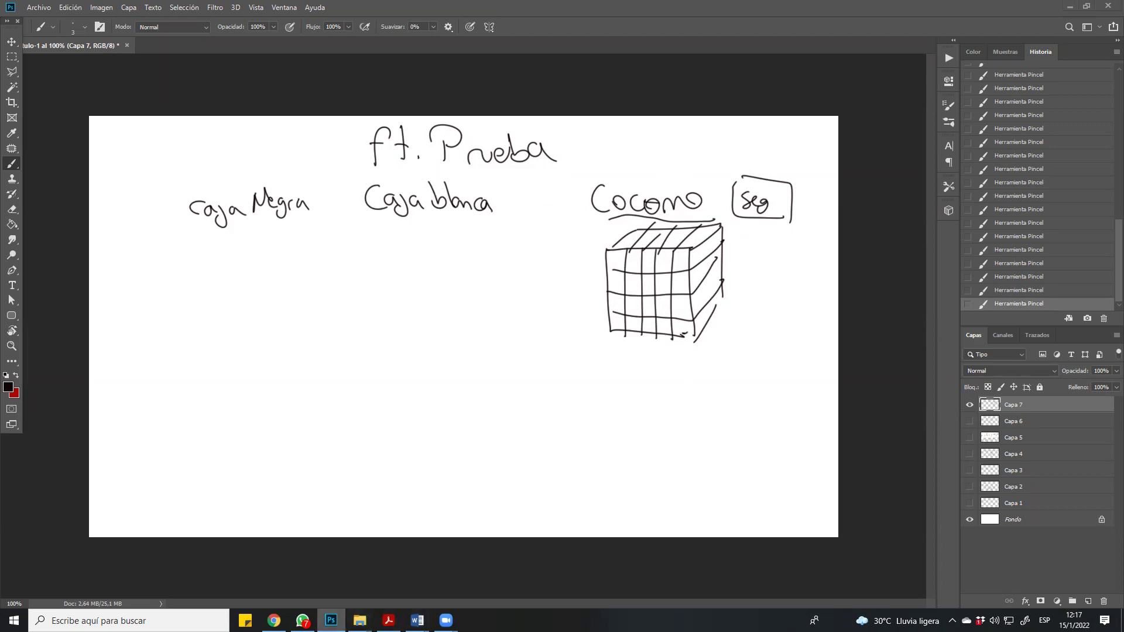
# Step: Switch to Word and look through the project report's user test cases and activity diagrams
pyautogui.click(417, 620)
pyautogui.scroll(-3, 624, 432)
pyautogui.scroll(-15, 538, 529)
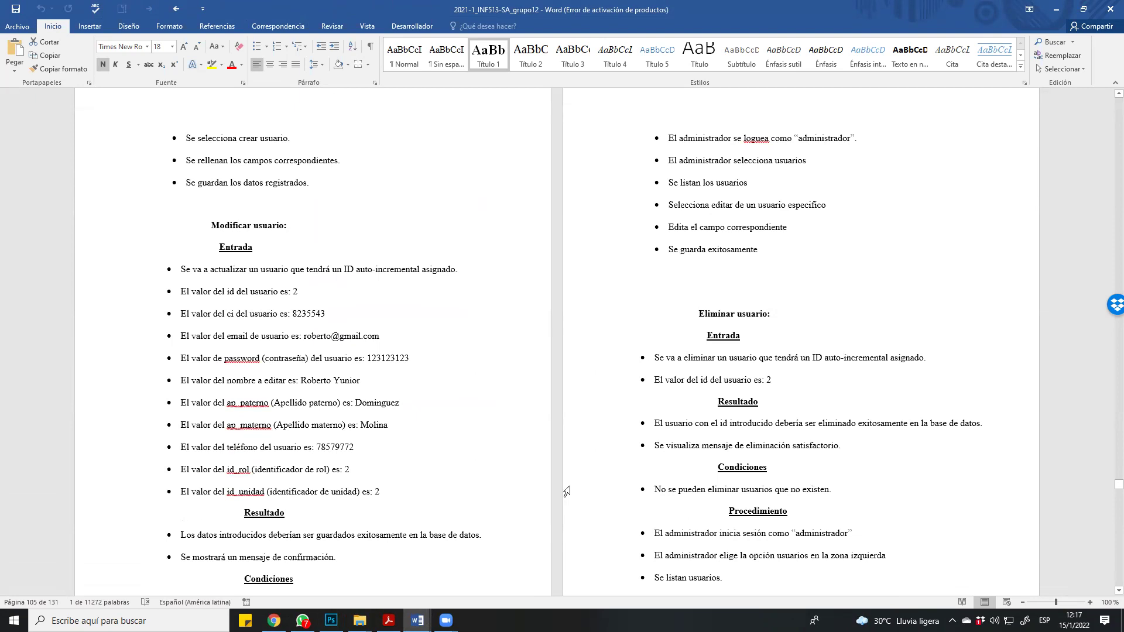
pyautogui.hotkey('ctrl', 'z')
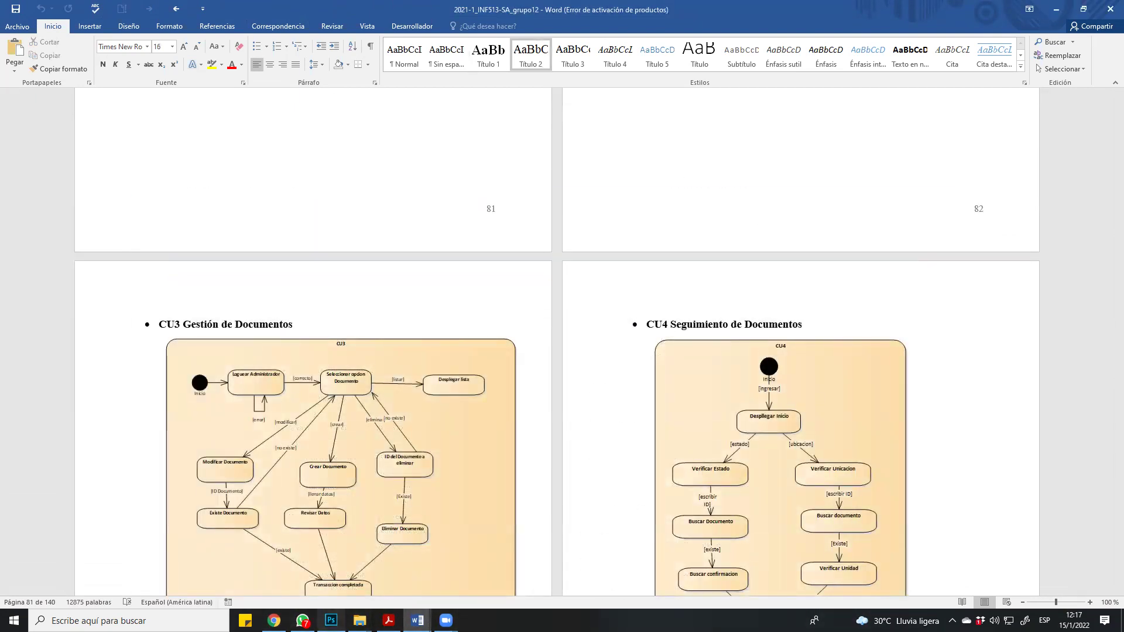
# Step: Switch back to Photoshop, draw a 3D cube under "Caja Negra" and shade its faces black
pyautogui.click(331, 621)
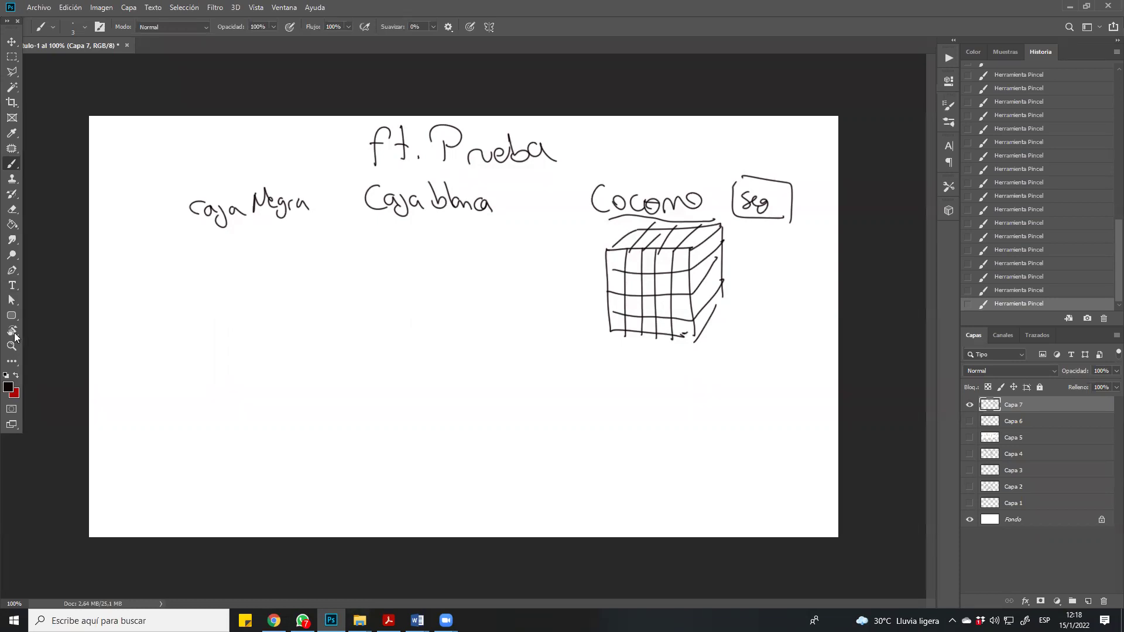
pyautogui.moveTo(190, 292)
pyautogui.mouseDown()
pyautogui.moveTo(204, 336)
pyautogui.moveTo(243, 335)
pyautogui.moveTo(246, 280)
pyautogui.moveTo(248, 339)
pyautogui.moveTo(272, 309)
pyautogui.moveTo(260, 261)
pyautogui.mouseUp()
pyautogui.moveTo(189, 282)
pyautogui.mouseDown()
pyautogui.moveTo(239, 258)
pyautogui.moveTo(268, 259)
pyautogui.moveTo(270, 310)
pyautogui.mouseUp()
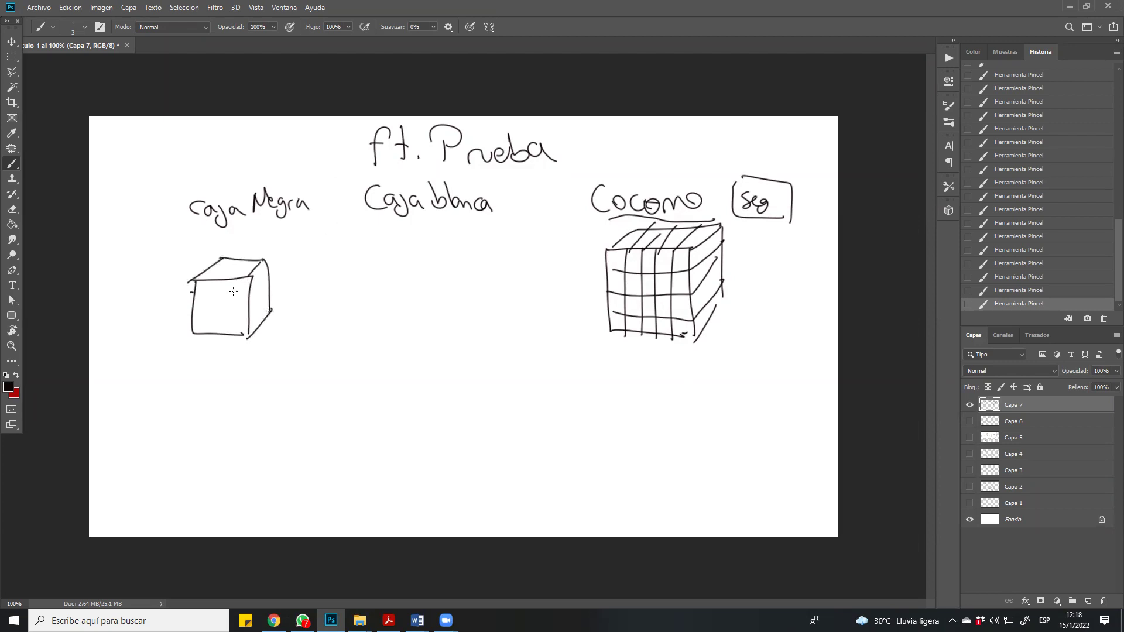
pyautogui.moveTo(223, 265)
pyautogui.mouseDown()
pyautogui.moveTo(204, 278)
pyautogui.moveTo(262, 271)
pyautogui.moveTo(257, 322)
pyautogui.moveTo(218, 293)
pyautogui.moveTo(208, 310)
pyautogui.moveTo(200, 290)
pyautogui.mouseUp()
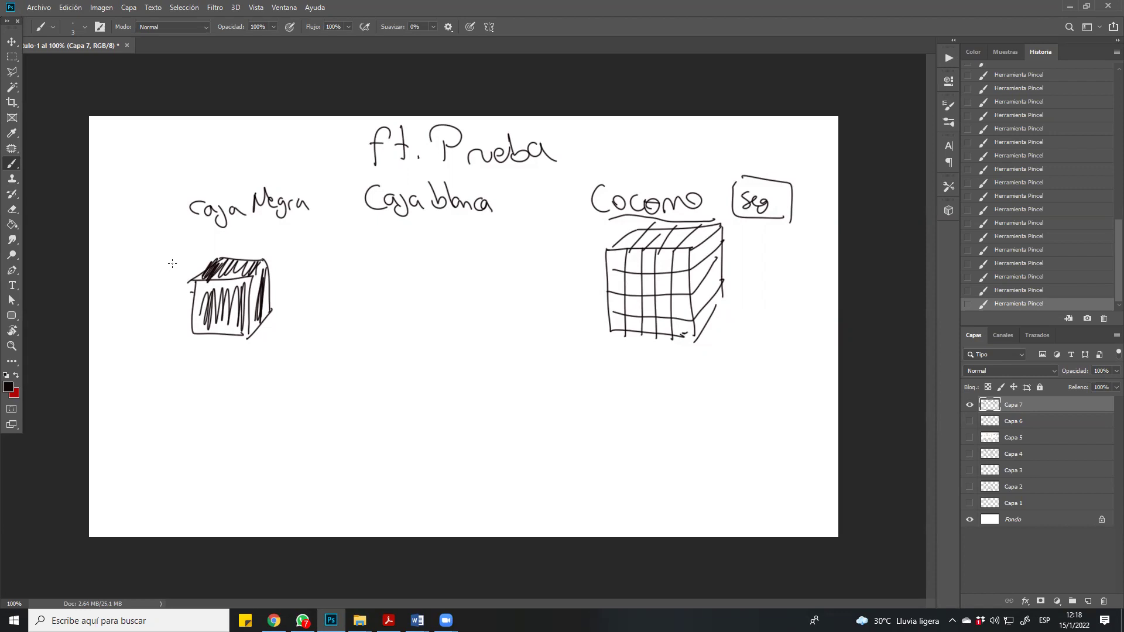
# Step: Draw one arrow entering the black cube from below and another leaving its side, and hide the panels
pyautogui.moveTo(206, 381); pyautogui.dragTo(222, 339)
pyautogui.moveTo(267, 309); pyautogui.dragTo(323, 323)
pyautogui.press('Tab')
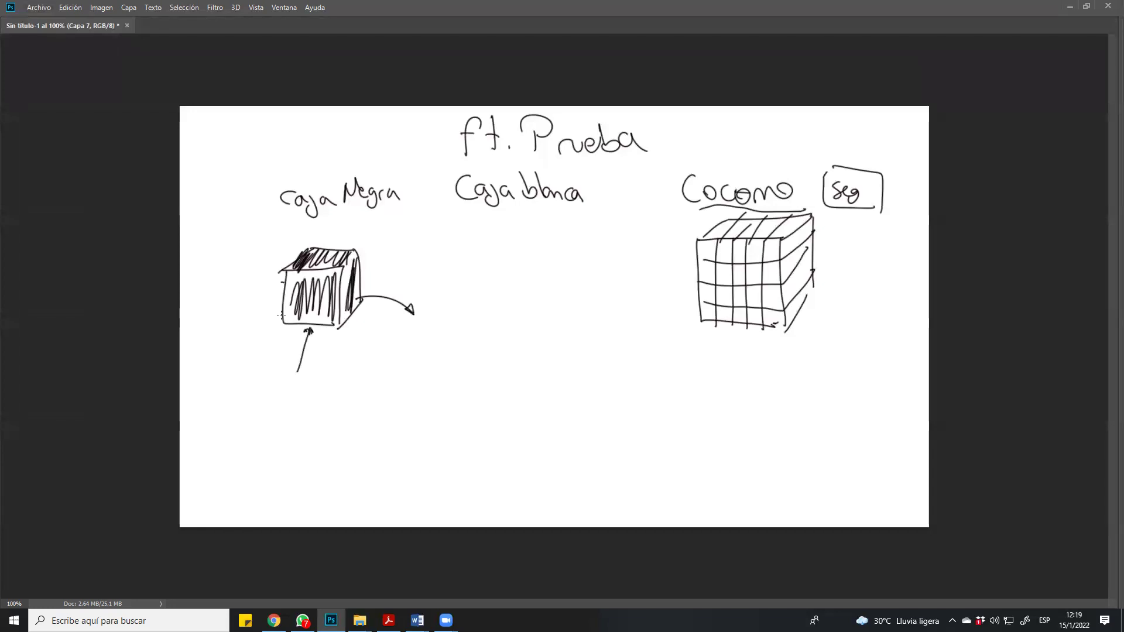
# Step: Switch to the Word report, find section 6 PRUEBAS and highlight the "Crear usuario:" heading under CU1 Gestión de usuarios
pyautogui.hotkey('alt', 'Tab')
pyautogui.scroll(-10, 367, 296)
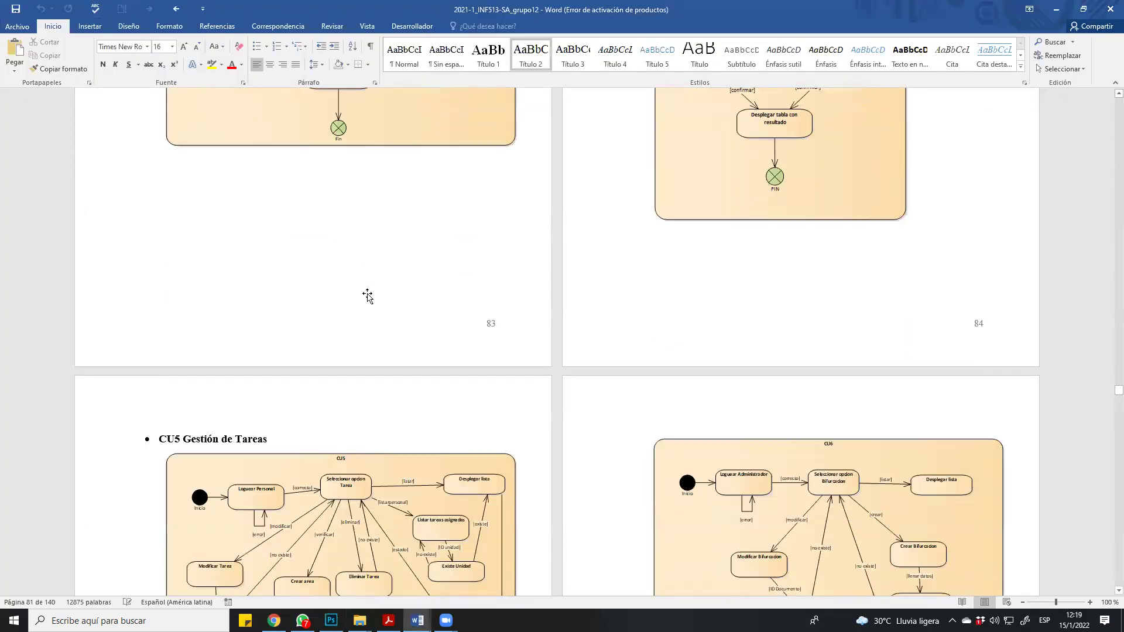
pyautogui.scroll(-15, 368, 296)
pyautogui.moveTo(417, 620)
pyautogui.click(509, 570)
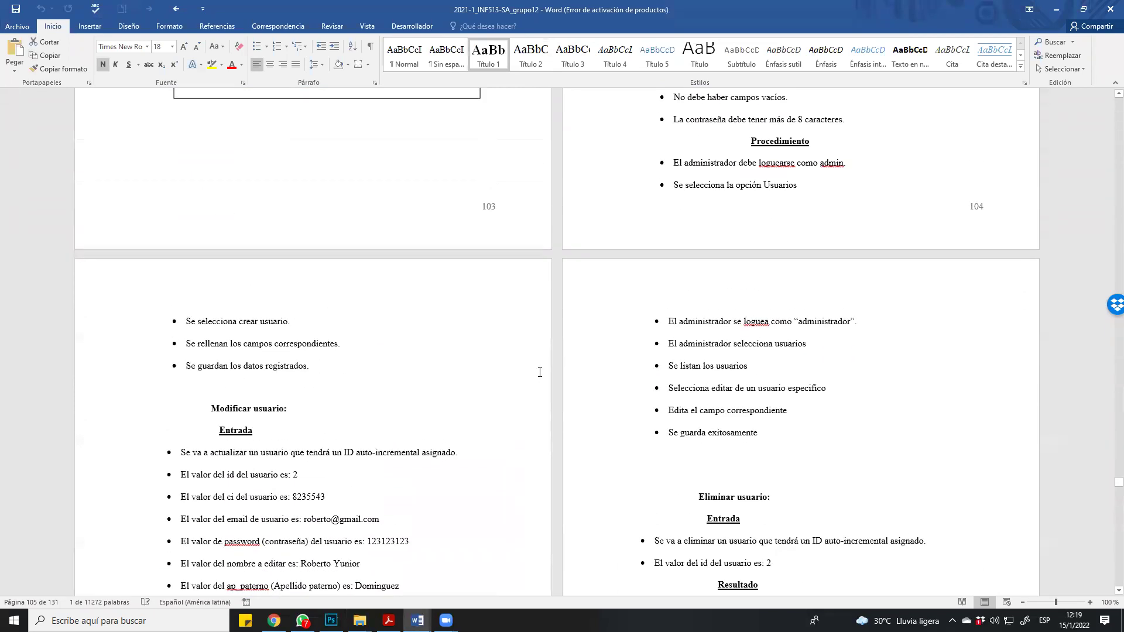
pyautogui.scroll(10, 540, 372)
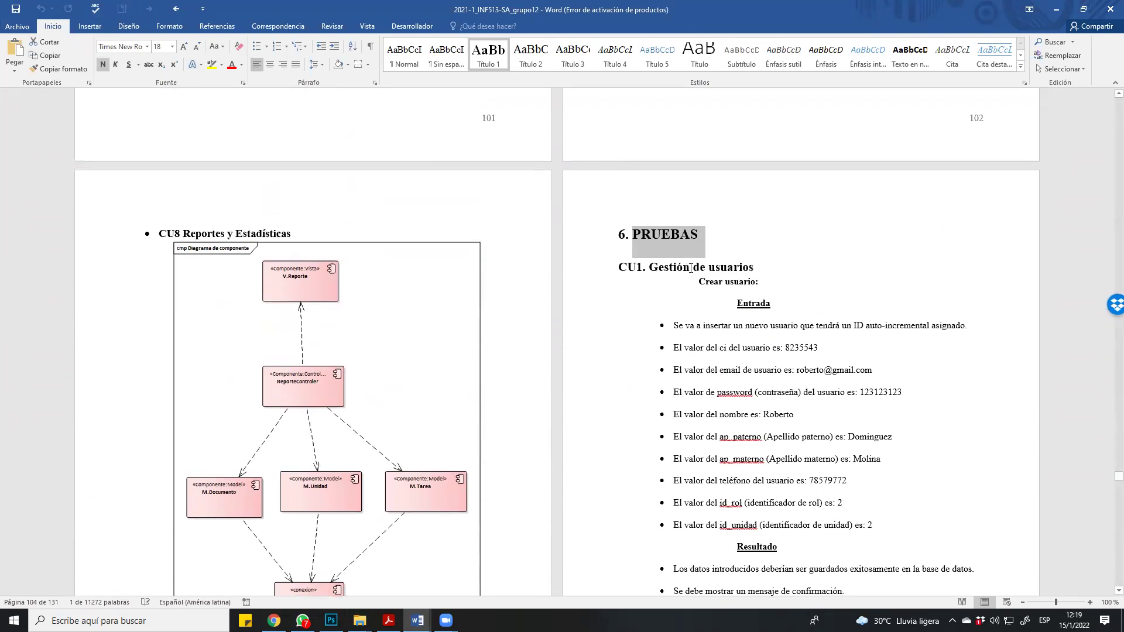
pyautogui.scroll(-2, 809, 464)
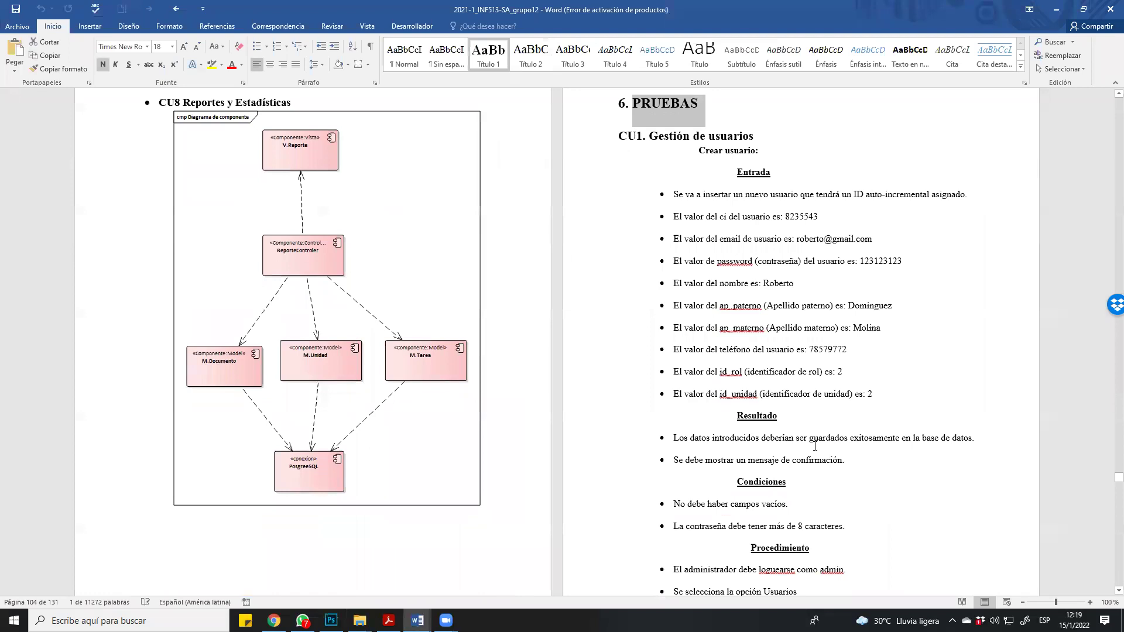
pyautogui.scroll(1, 814, 446)
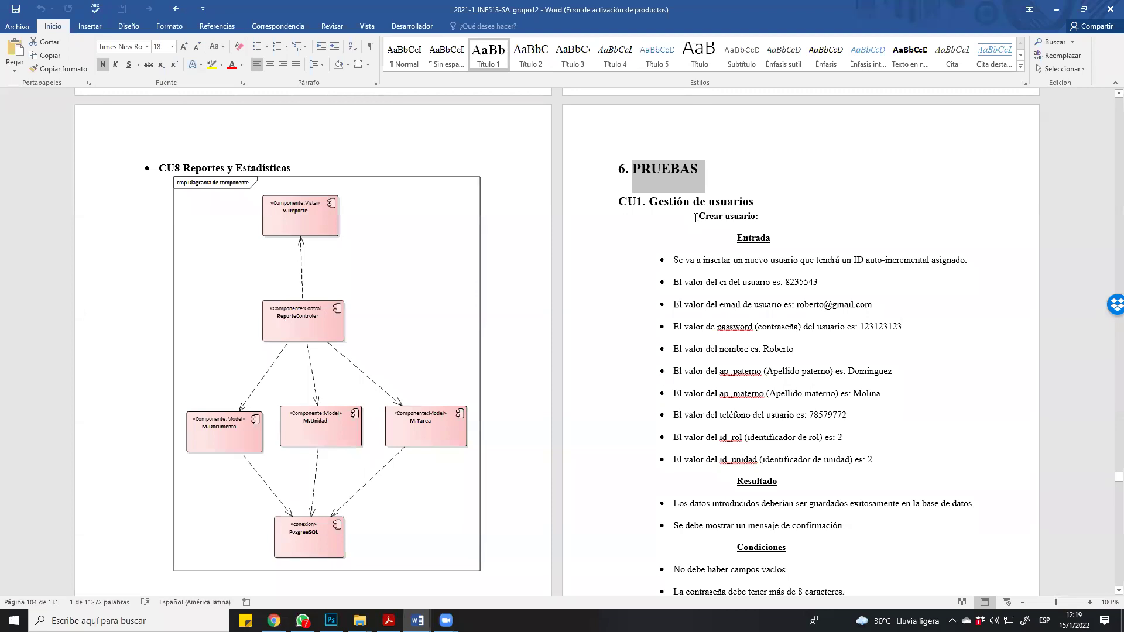
pyautogui.moveTo(696, 214); pyautogui.dragTo(774, 218)
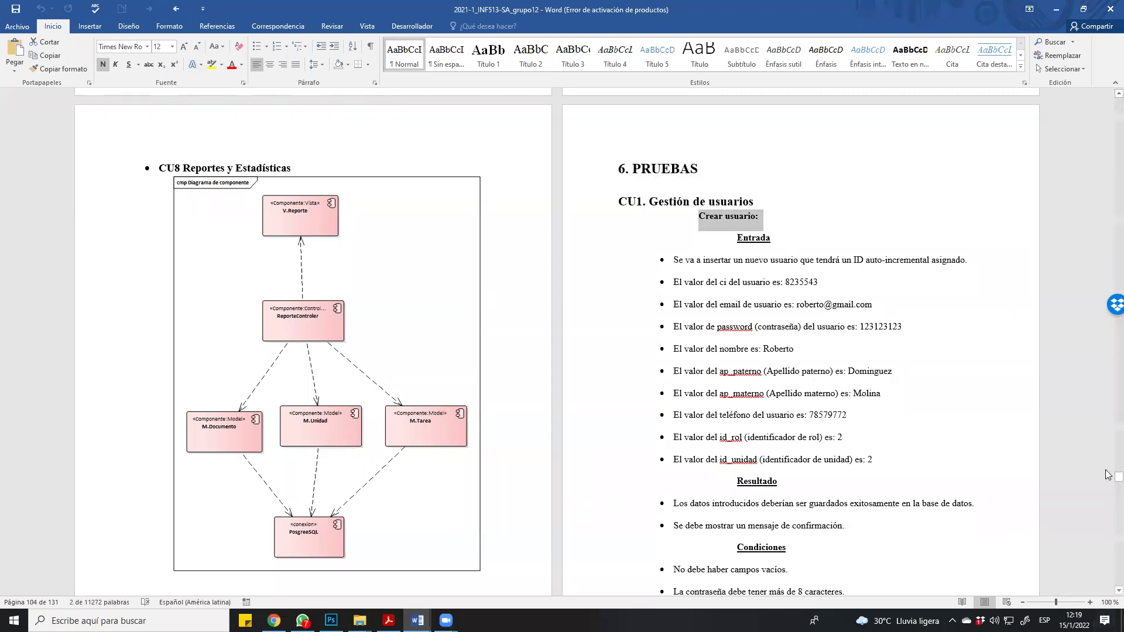
# Step: Examine the CU1 Gestión de Usuarios sequence diagram in section 4.3, covering its listar, Crear, modificar and Eliminar fragments
pyautogui.moveTo(1107, 474); pyautogui.dragTo(1108, 343)
pyautogui.moveTo(1106, 338); pyautogui.dragTo(1106, 334)
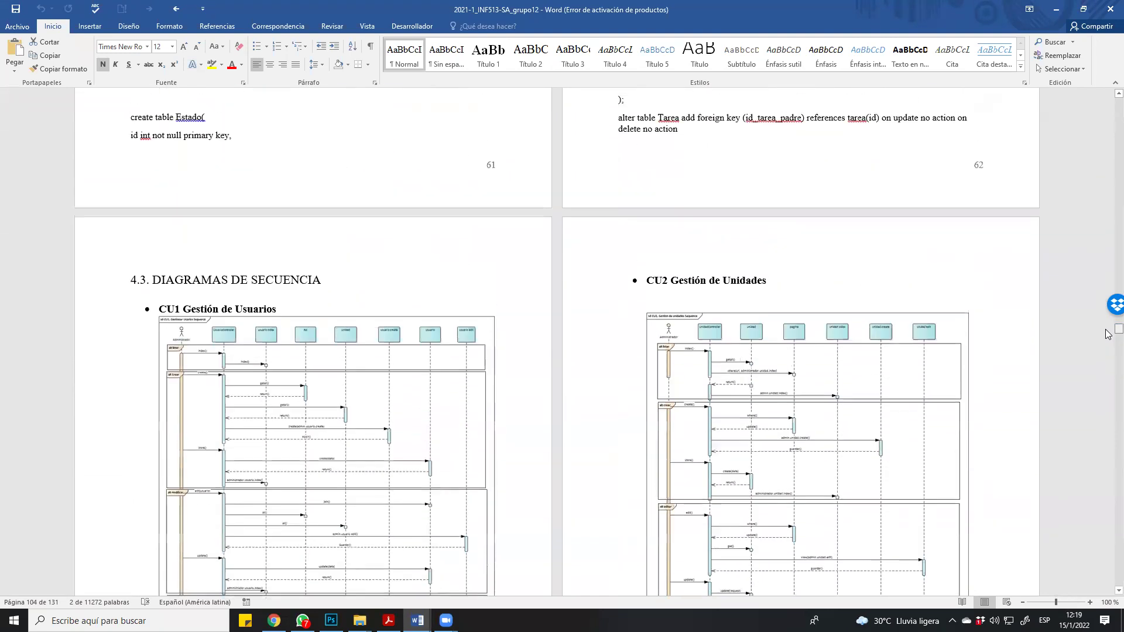
pyautogui.scroll(6, 349, 465)
pyautogui.scroll(-10, 349, 465)
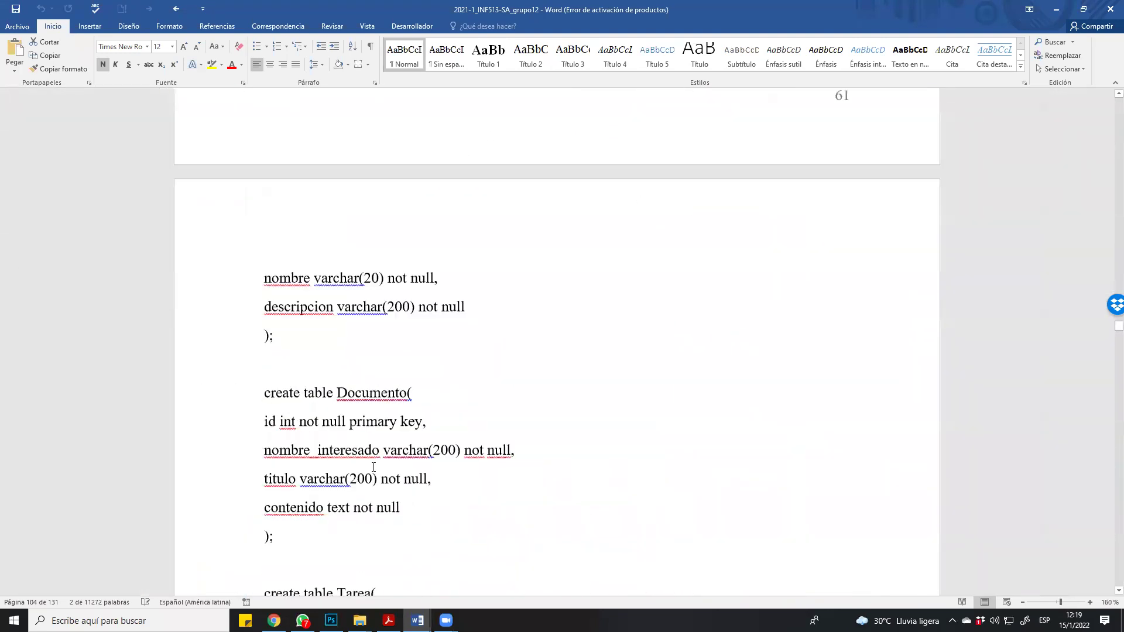
pyautogui.scroll(10, 440, 456)
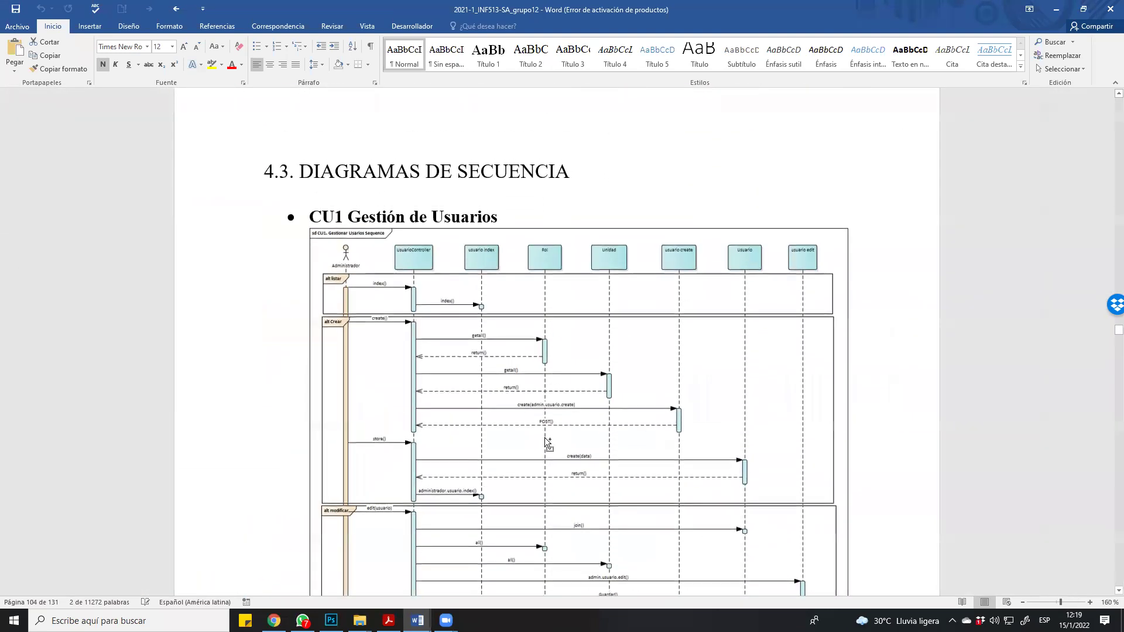
pyautogui.scroll(7, 357, 250)
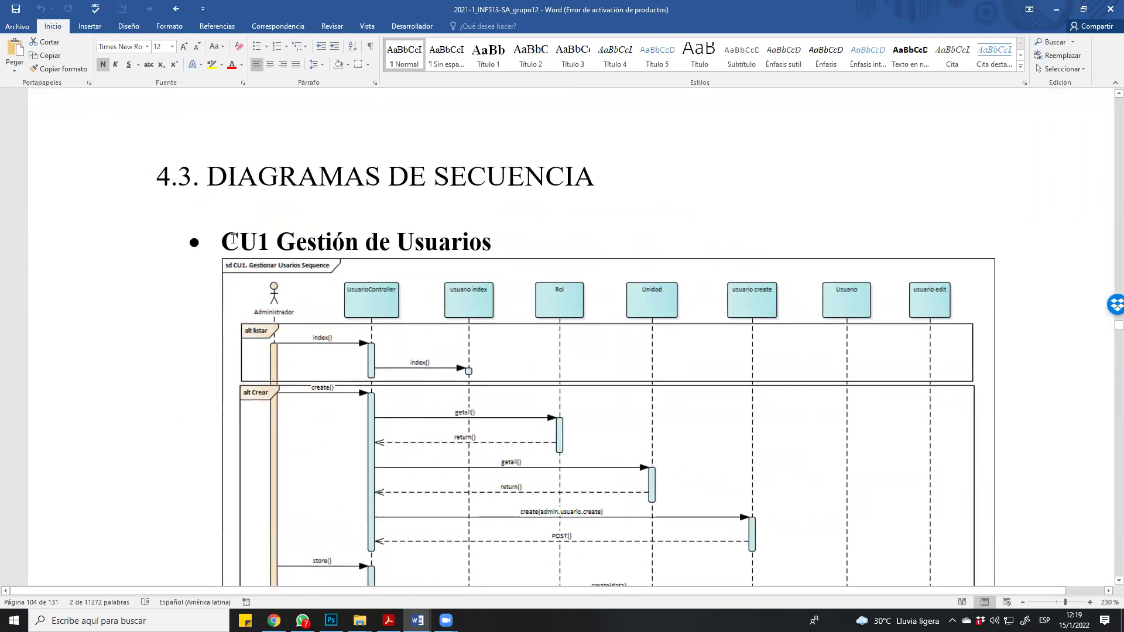
pyautogui.scroll(-3, 503, 331)
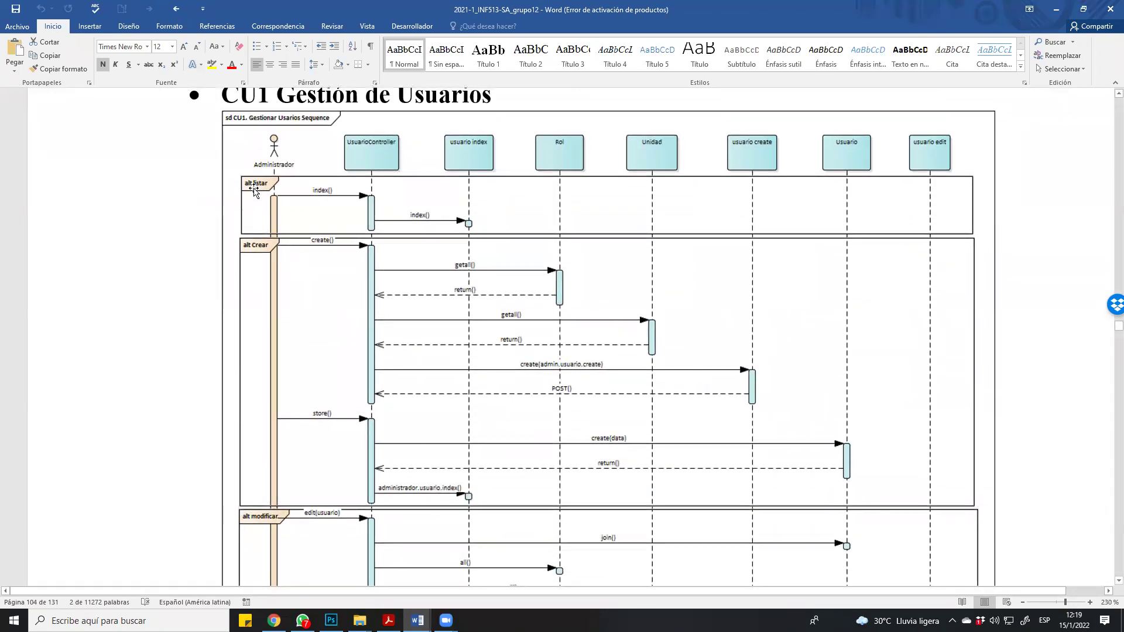
pyautogui.scroll(-9, 354, 477)
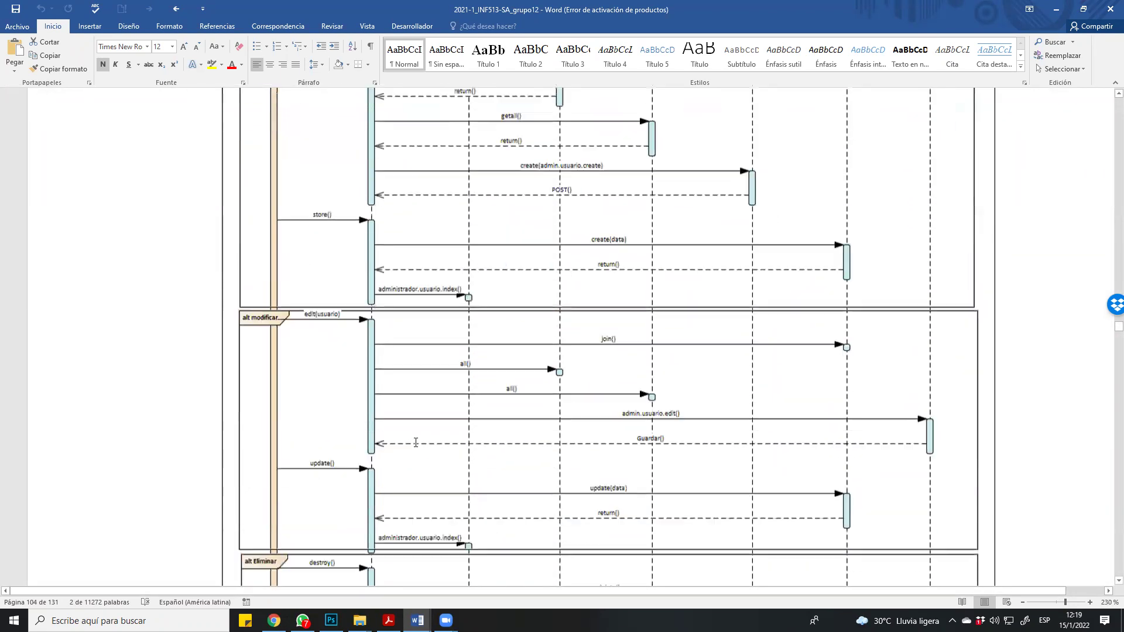
pyautogui.scroll(9, 401, 541)
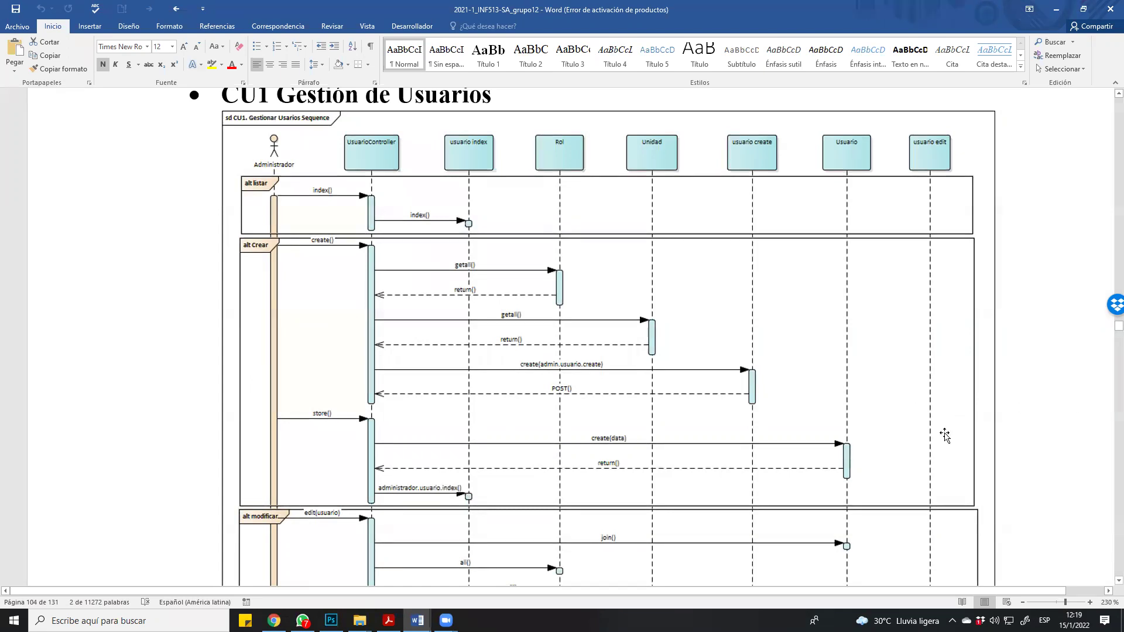
pyautogui.scroll(-5, 562, 360)
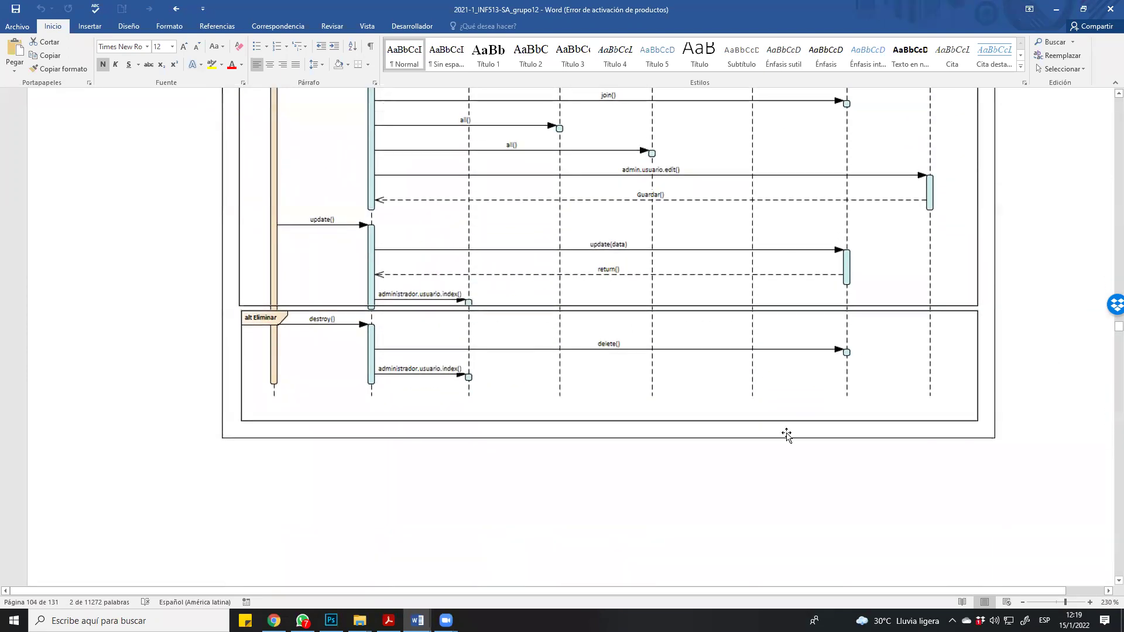
pyautogui.scroll(8, 755, 430)
pyautogui.scroll(-3, 802, 489)
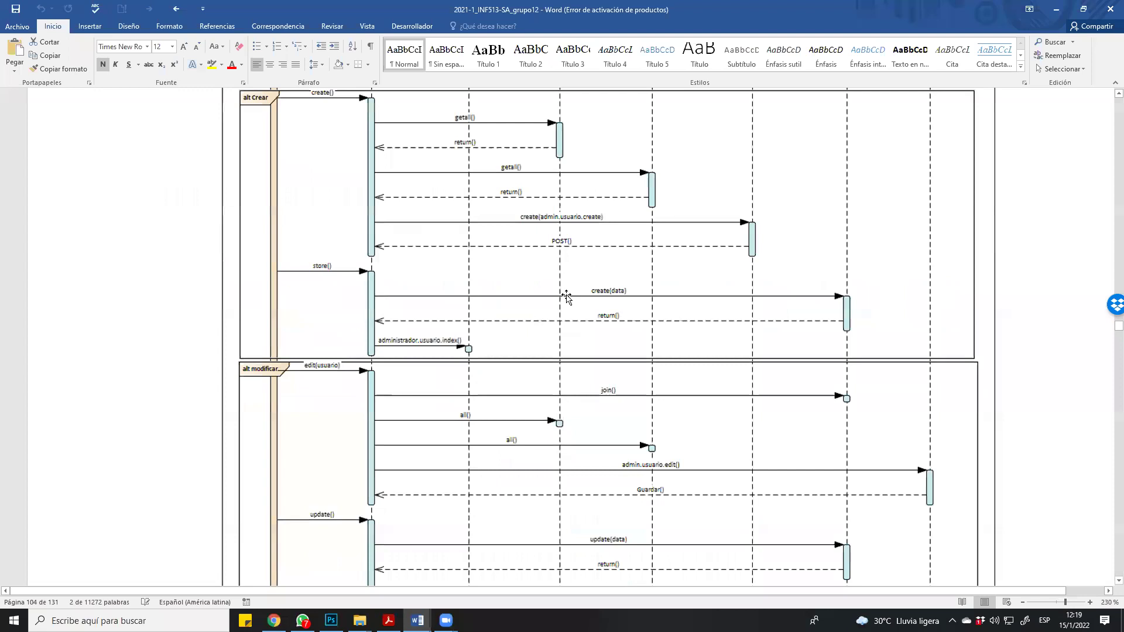
# Step: Return to the "Crear usuario" test case in section 6 PRUEBAS and clear the heading's highlight
pyautogui.moveTo(1110, 331); pyautogui.dragTo(1108, 531)
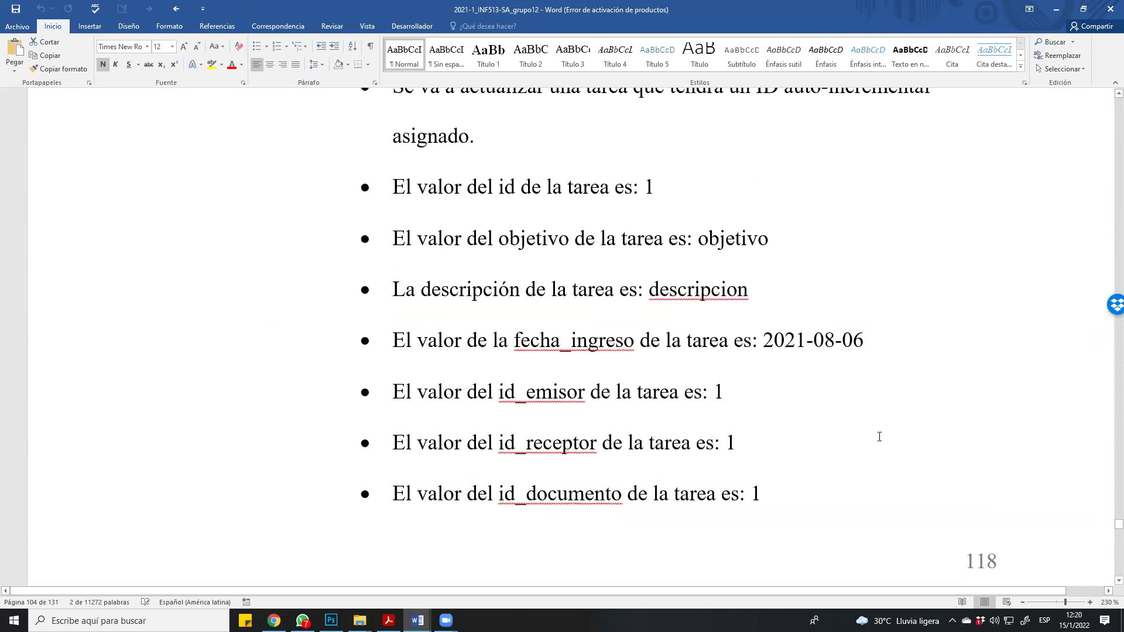
pyautogui.keyDown('ctrl'); pyautogui.scroll(-4, 879, 436); pyautogui.keyUp('ctrl')
pyautogui.scroll(20, 880, 450)
pyautogui.scroll(15, 881, 469)
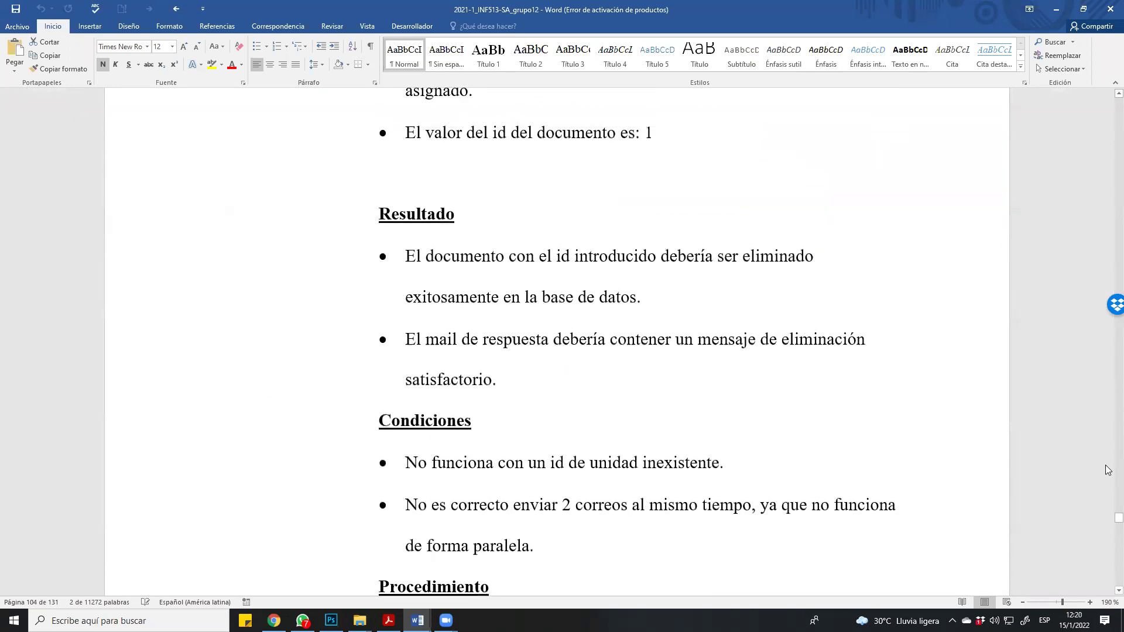
pyautogui.moveTo(1108, 515); pyautogui.dragTo(1108, 479)
pyautogui.scroll(-15, 1052, 413)
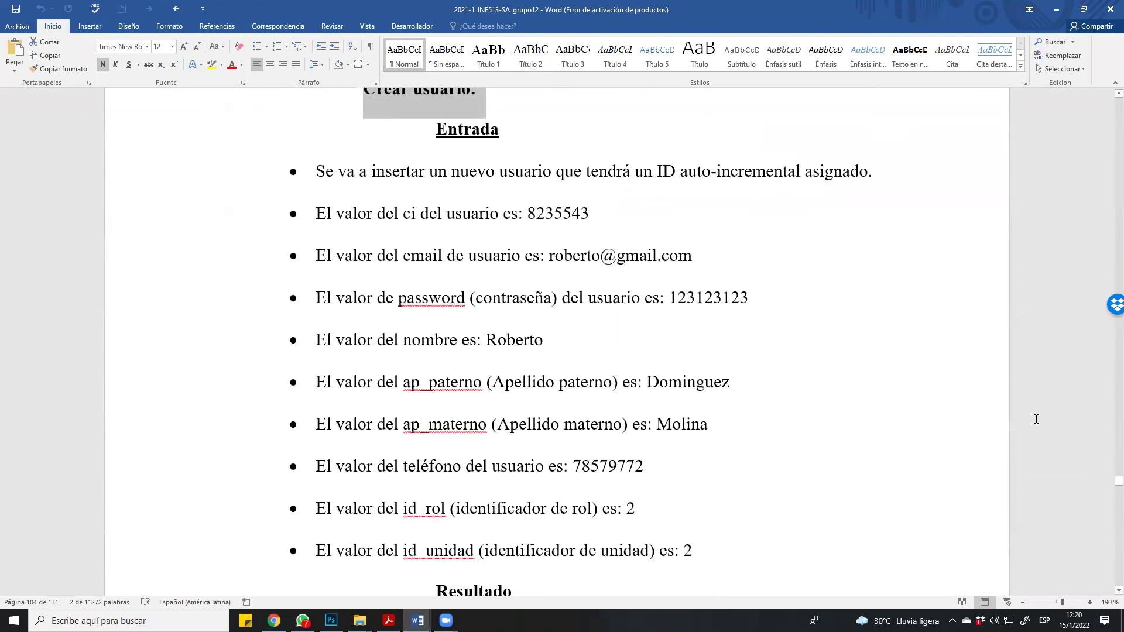
pyautogui.scroll(4, 327, 284)
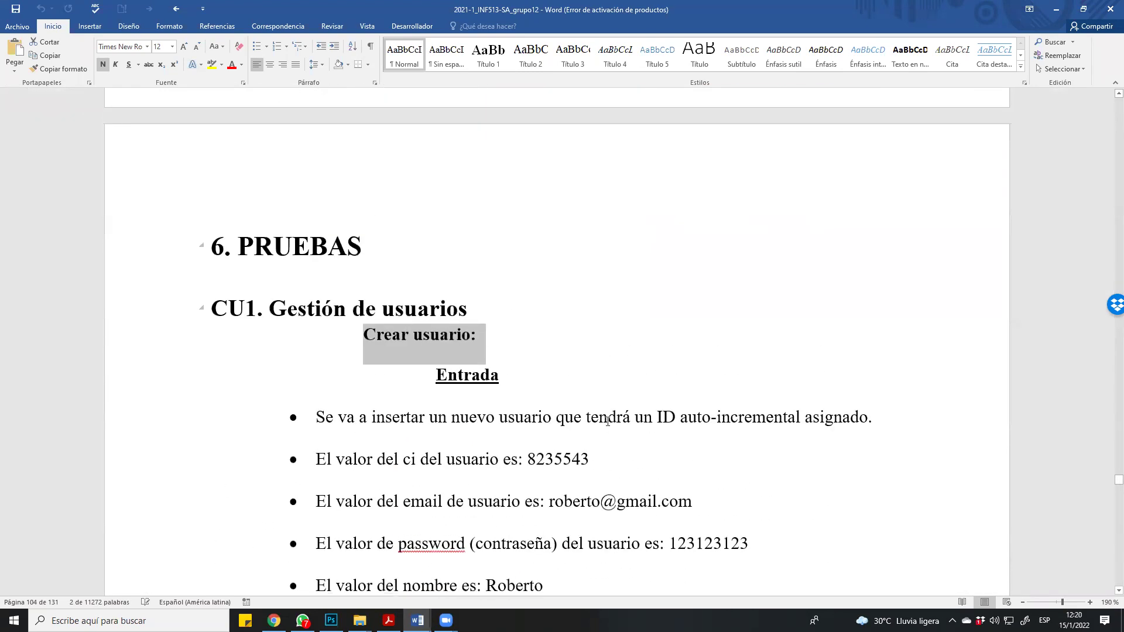
pyautogui.click(627, 351)
pyautogui.scroll(-4, 534, 393)
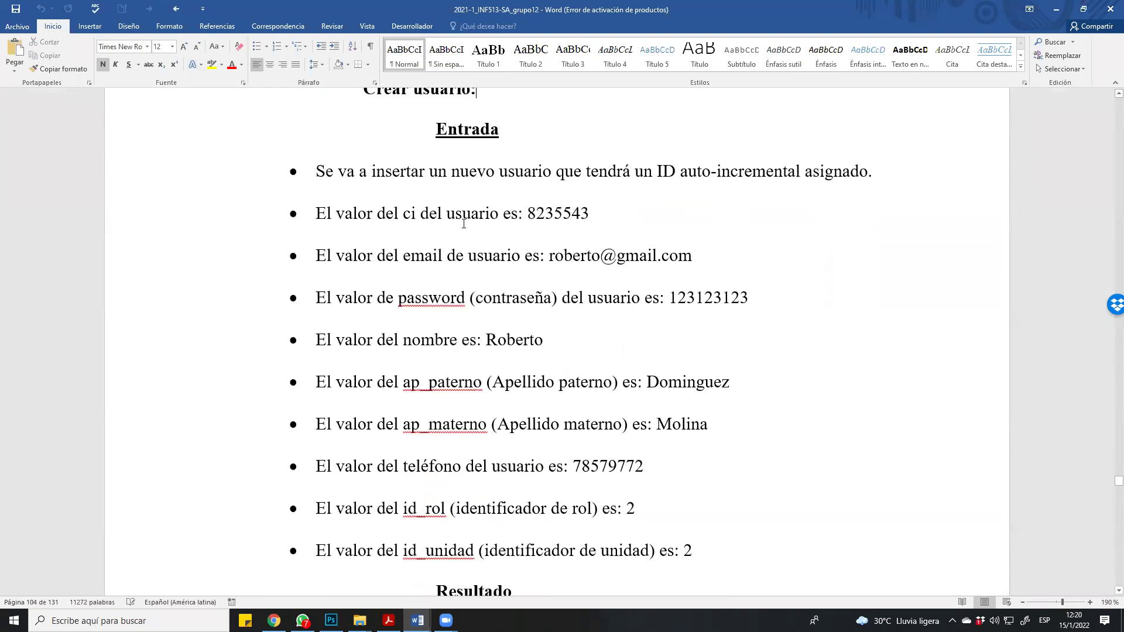
# Step: Read the test case's inputs, highlighting the "Entrada" heading and the first entries beneath it, including the user's ci value
pyautogui.tripleClick(459, 136)
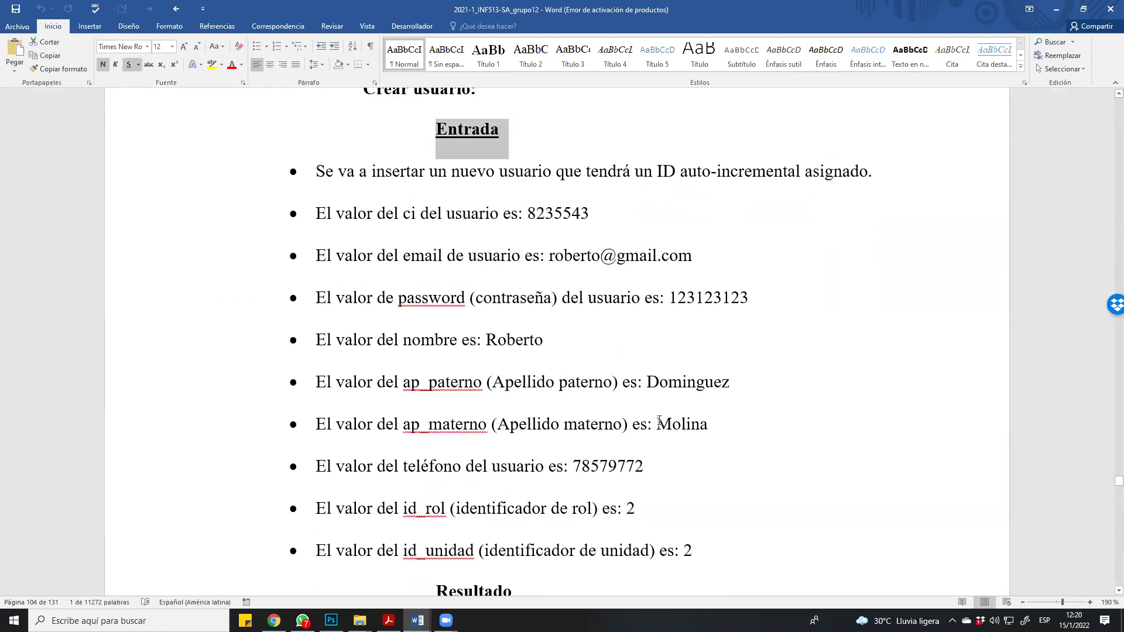
pyautogui.moveTo(338, 179); pyautogui.dragTo(347, 179)
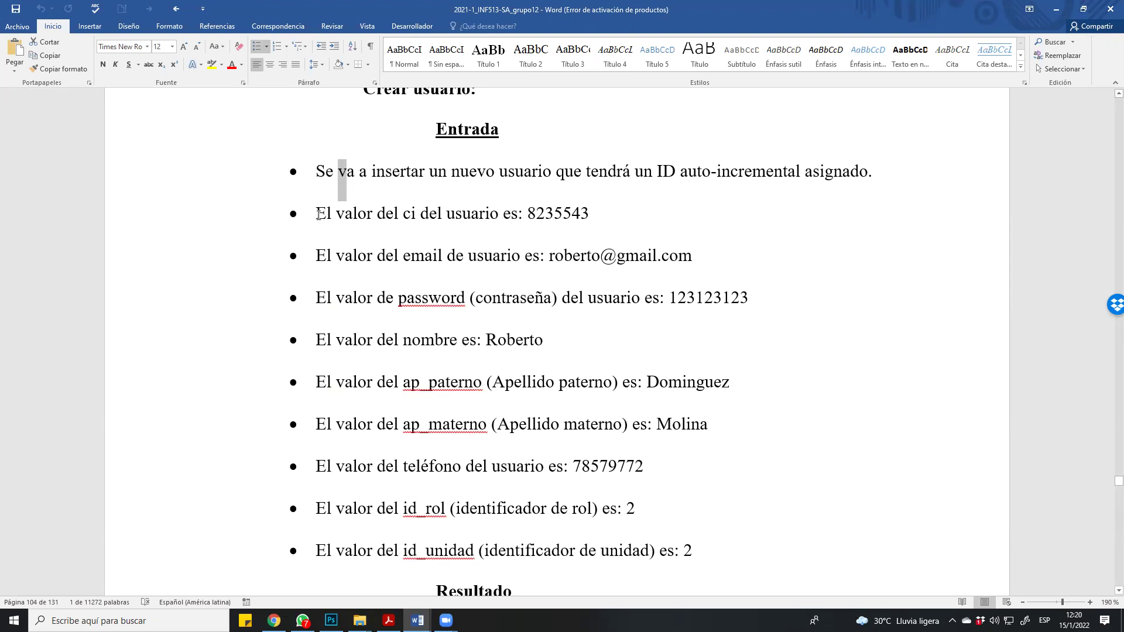
pyautogui.moveTo(317, 214); pyautogui.dragTo(588, 236)
pyautogui.click(587, 233)
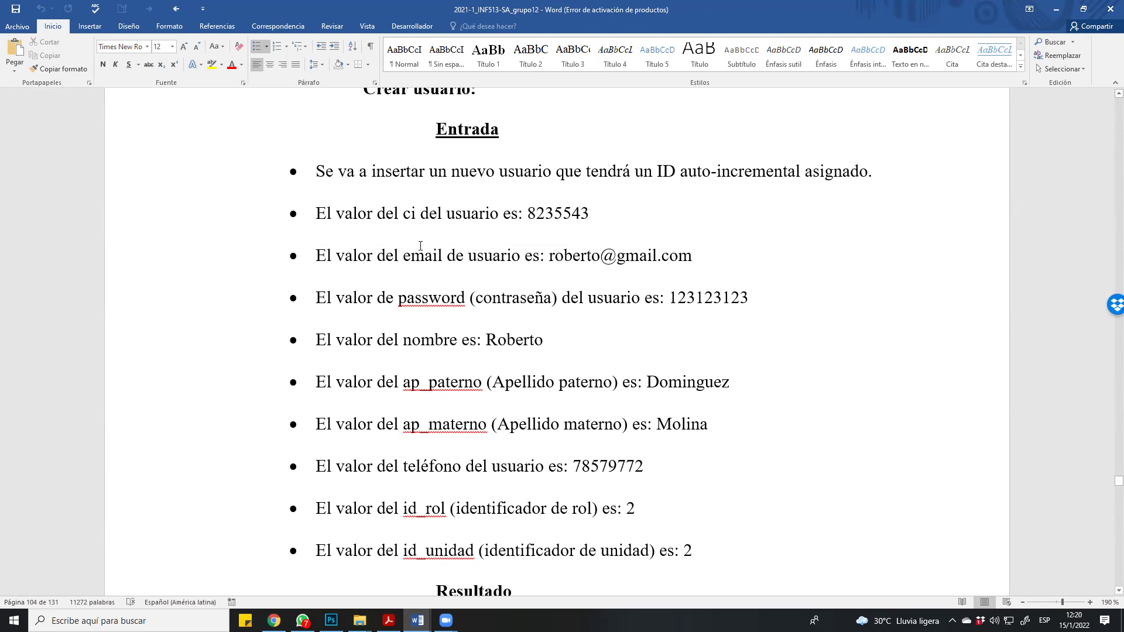
# Step: Read the remaining inputs of the "Crear usuario" test case, highlighting the email, password and nombre entries
pyautogui.moveTo(403, 256); pyautogui.dragTo(697, 256)
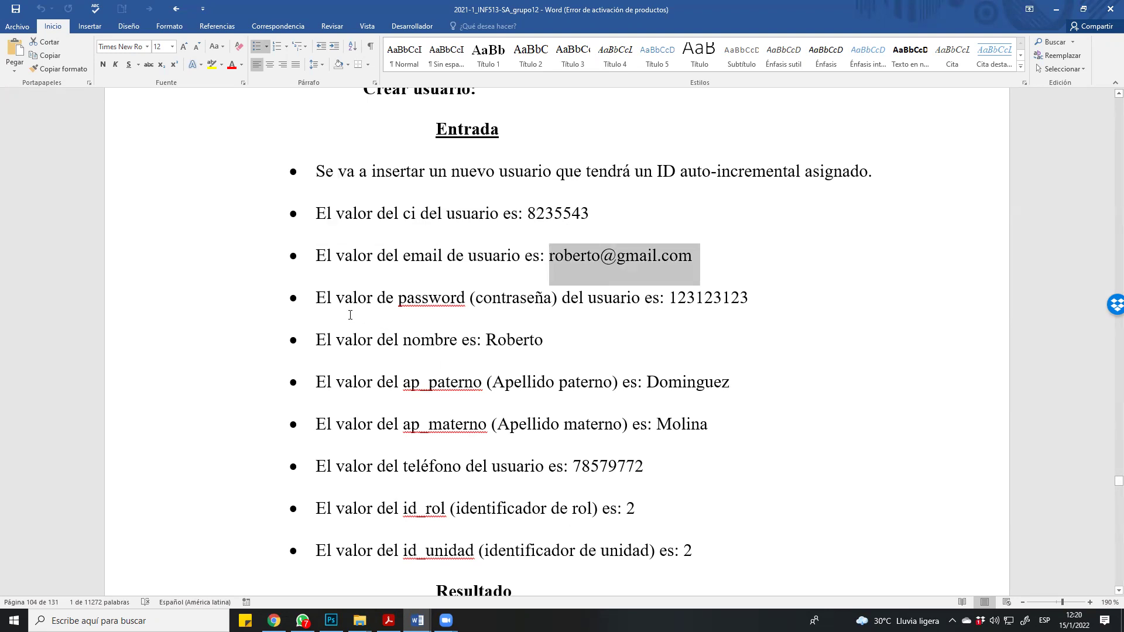
pyautogui.moveTo(317, 307); pyautogui.dragTo(455, 310)
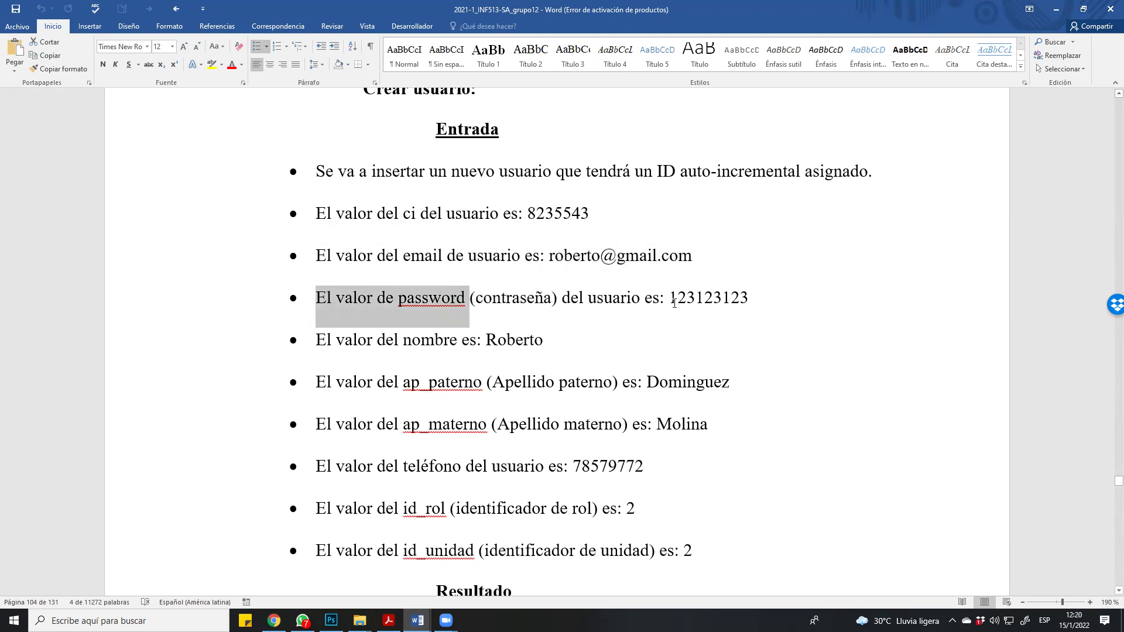
pyautogui.moveTo(671, 311); pyautogui.dragTo(759, 305)
pyautogui.moveTo(386, 347); pyautogui.dragTo(550, 344)
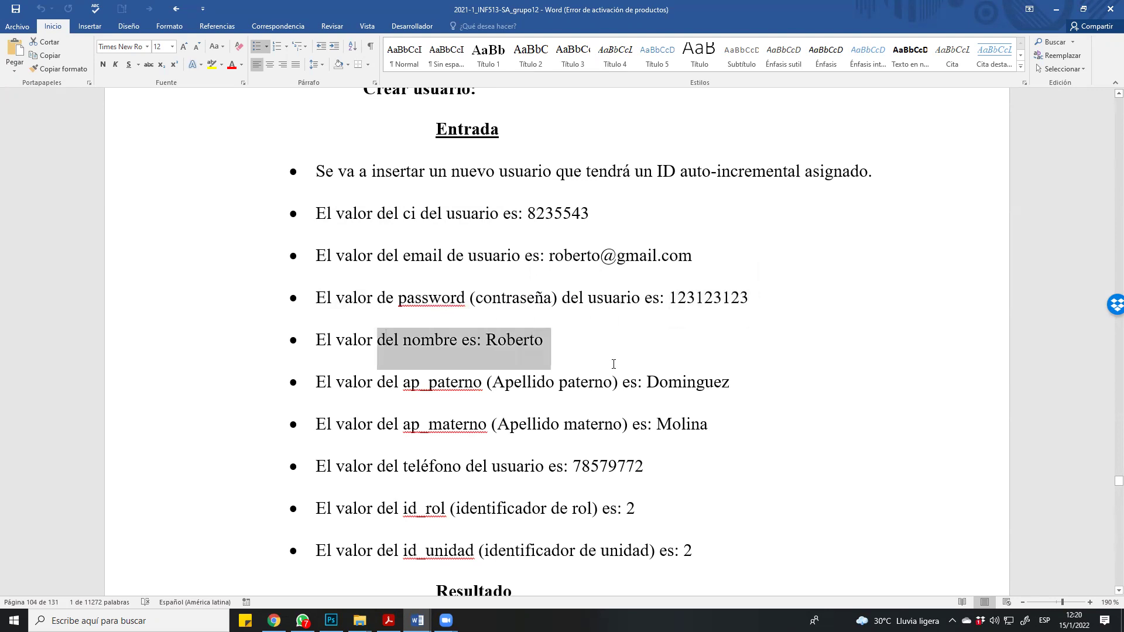
pyautogui.scroll(-4, 585, 398)
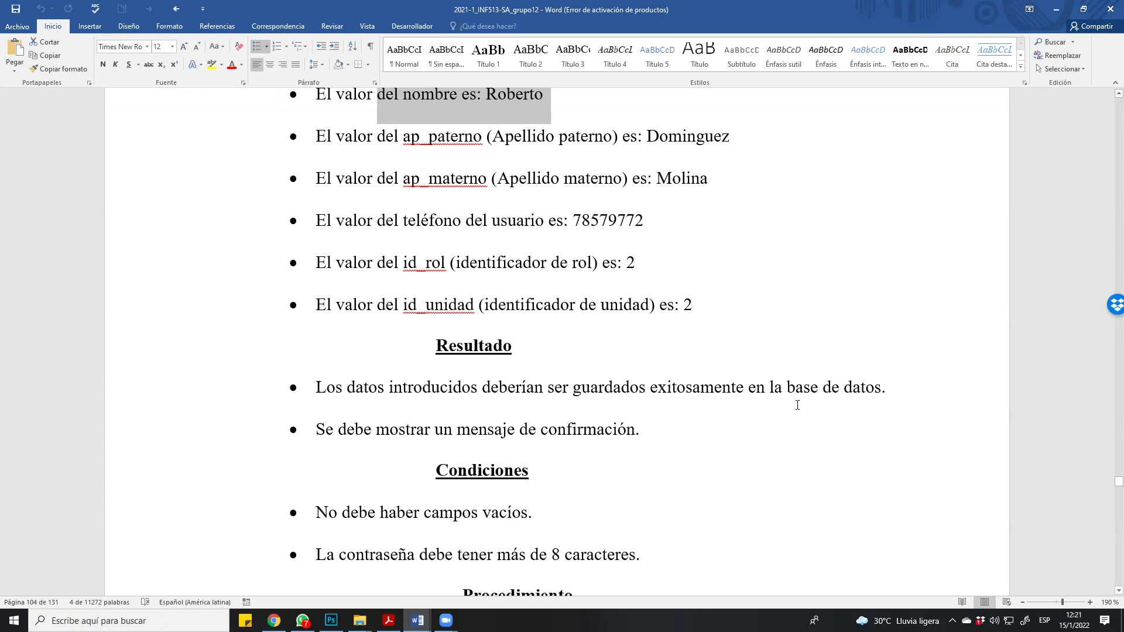
# Step: Highlight the two expected outcomes under "Resultado" in the "Crear usuario" test case, comparing them with the inputs above
pyautogui.moveTo(317, 430); pyautogui.dragTo(656, 431)
pyautogui.hotkey('ctrl', 'c')
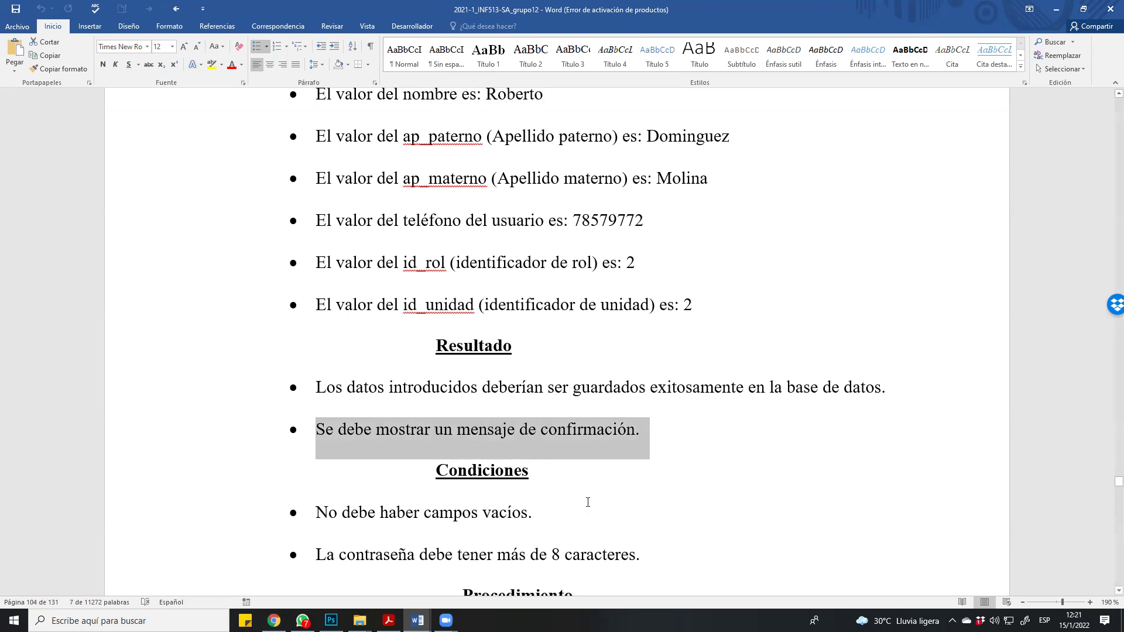
pyautogui.scroll(3, 562, 386)
pyautogui.scroll(-3, 563, 406)
pyautogui.moveTo(316, 388); pyautogui.dragTo(680, 449)
pyautogui.scroll(-3, 710, 539)
pyautogui.scroll(6, 710, 539)
pyautogui.scroll(-3, 610, 414)
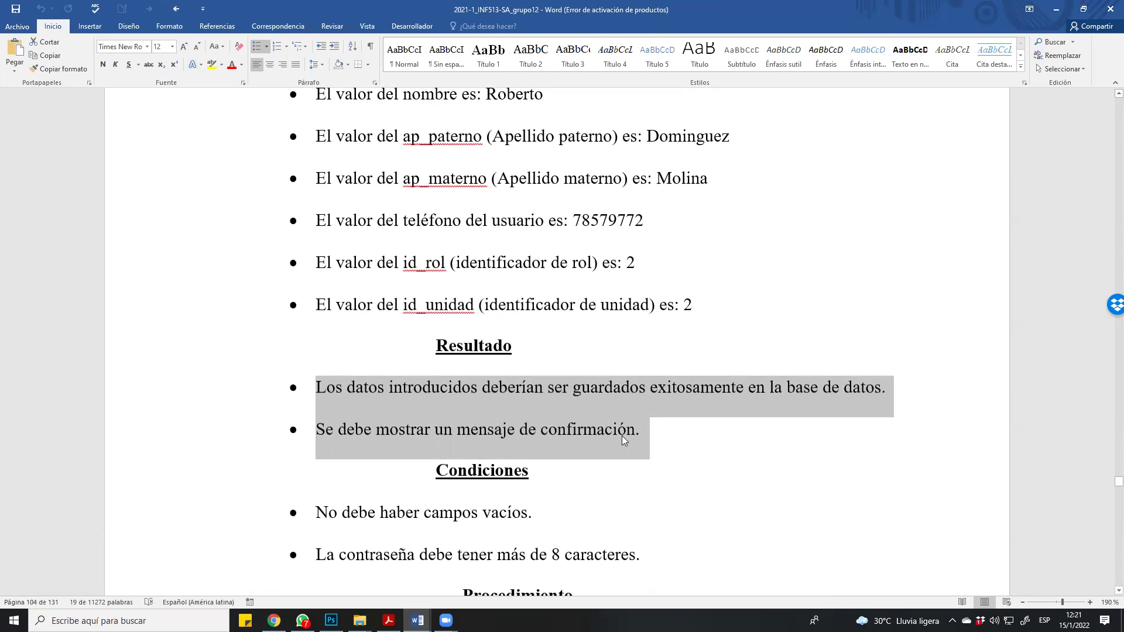
# Step: Highlight each of the two "Condiciones" in the "Crear usuario" test case: no empty fields and the password length rule
pyautogui.scroll(-3, 475, 528)
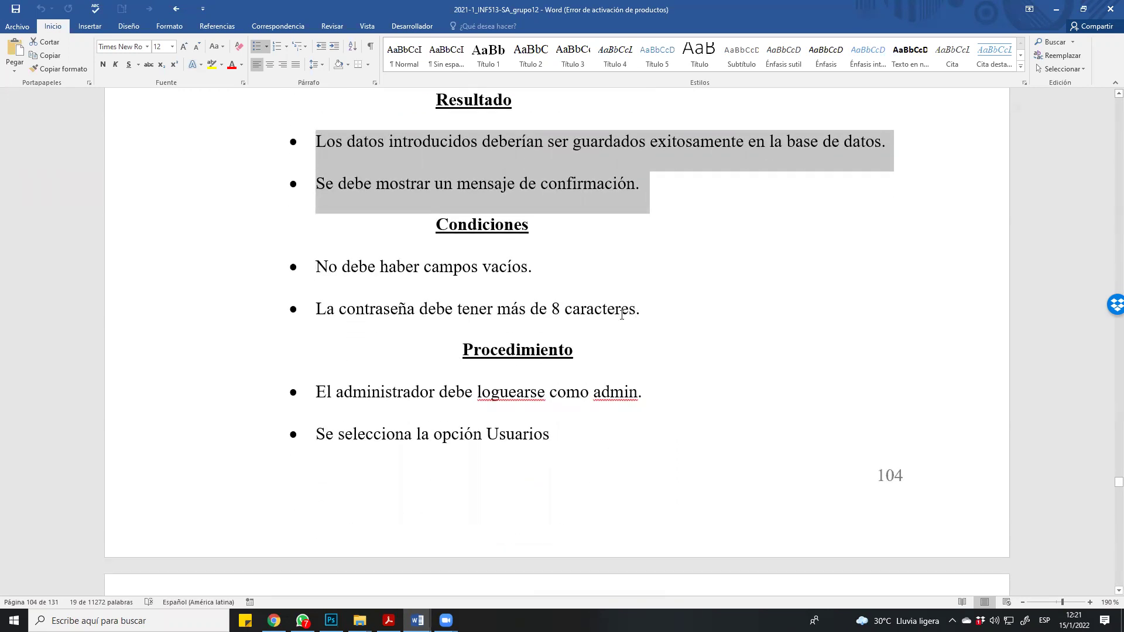
pyautogui.moveTo(325, 269); pyautogui.dragTo(537, 270)
pyautogui.click(576, 298)
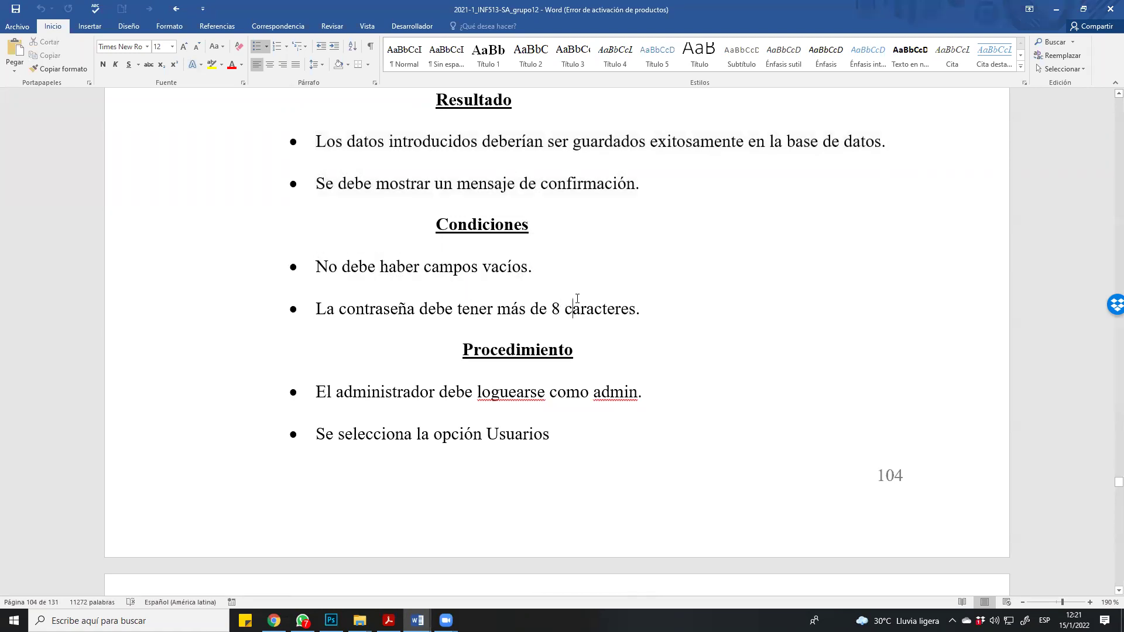
pyautogui.moveTo(315, 309); pyautogui.dragTo(635, 310)
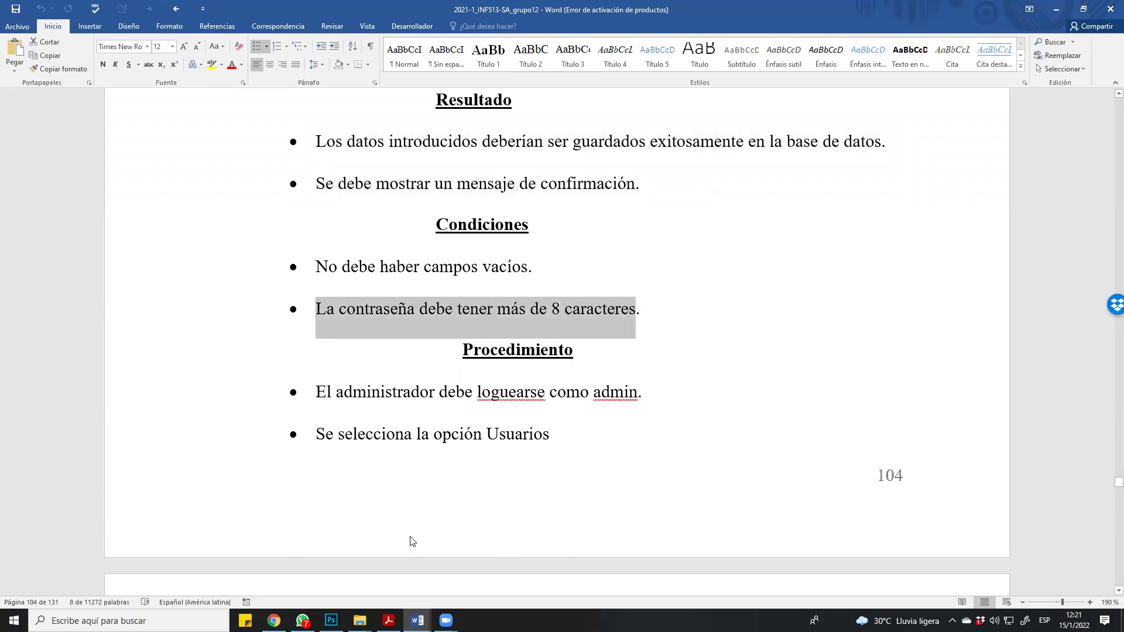
# Step: Read the "Procedimiento" steps for creating a user and compare them with the "Modificar usuario" test case's inputs
pyautogui.scroll(-5, 451, 507)
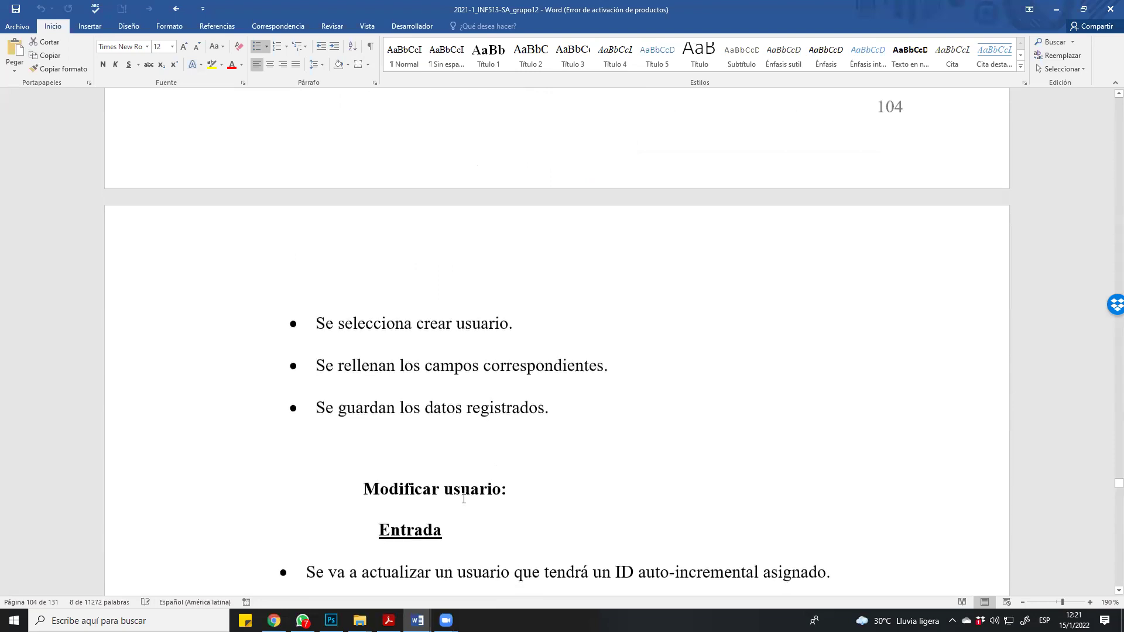
pyautogui.scroll(5, 466, 502)
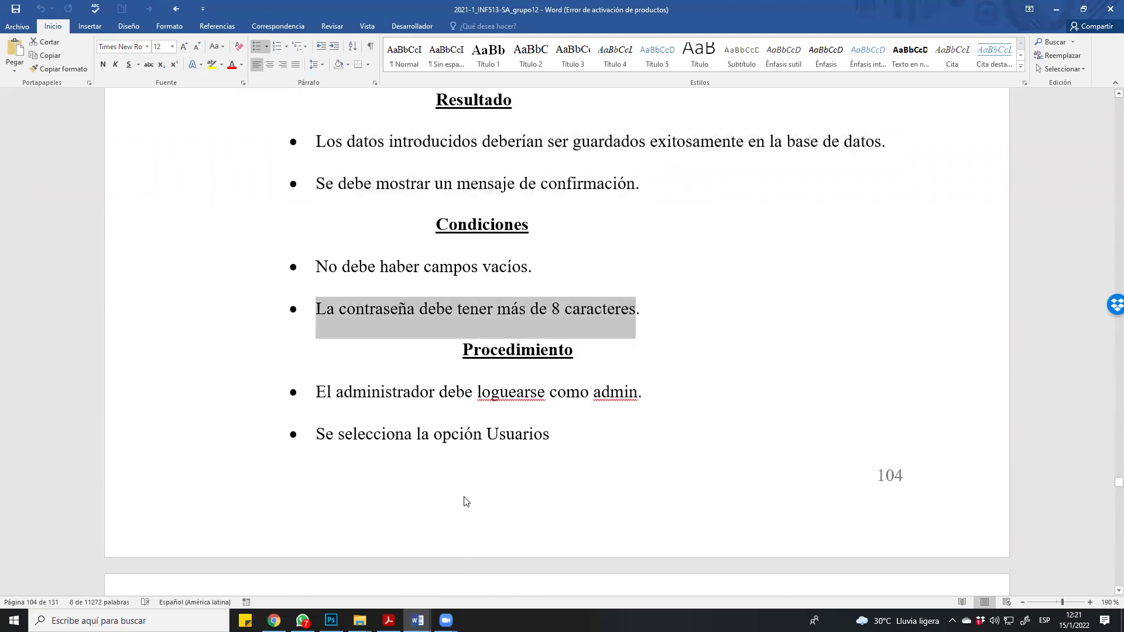
pyautogui.scroll(-10, 466, 502)
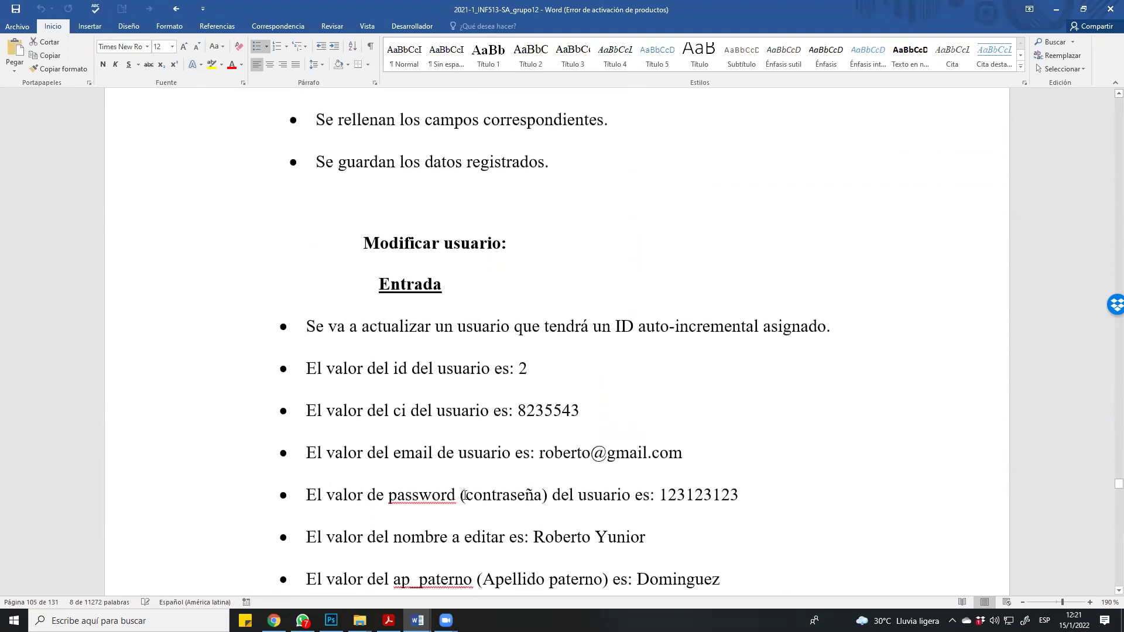
pyautogui.scroll(5, 464, 495)
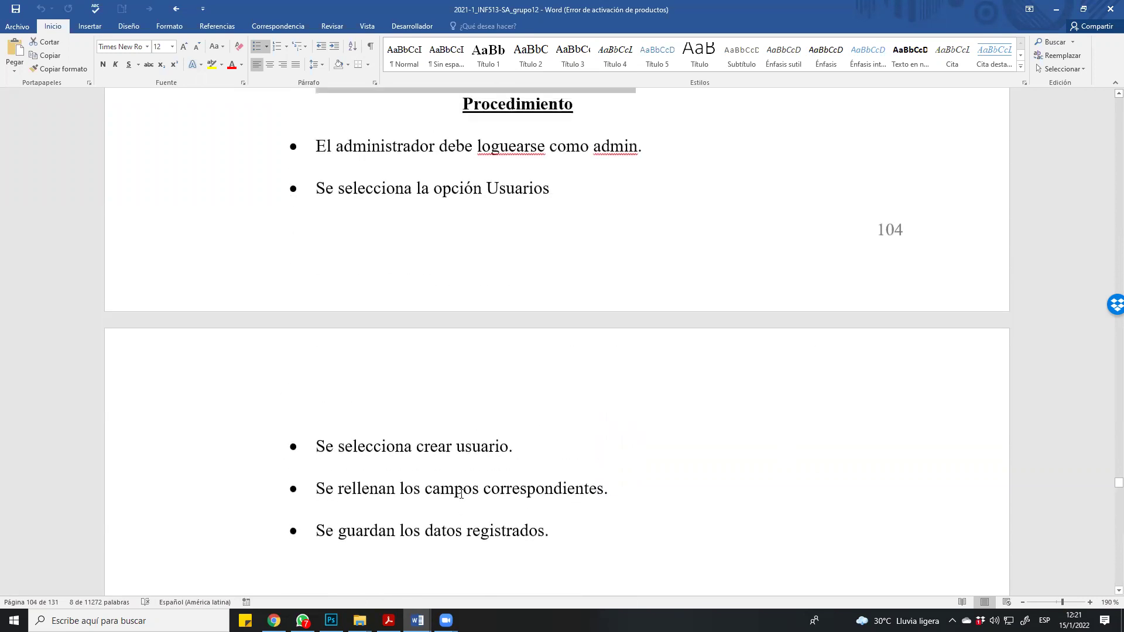
pyautogui.scroll(-3, 460, 494)
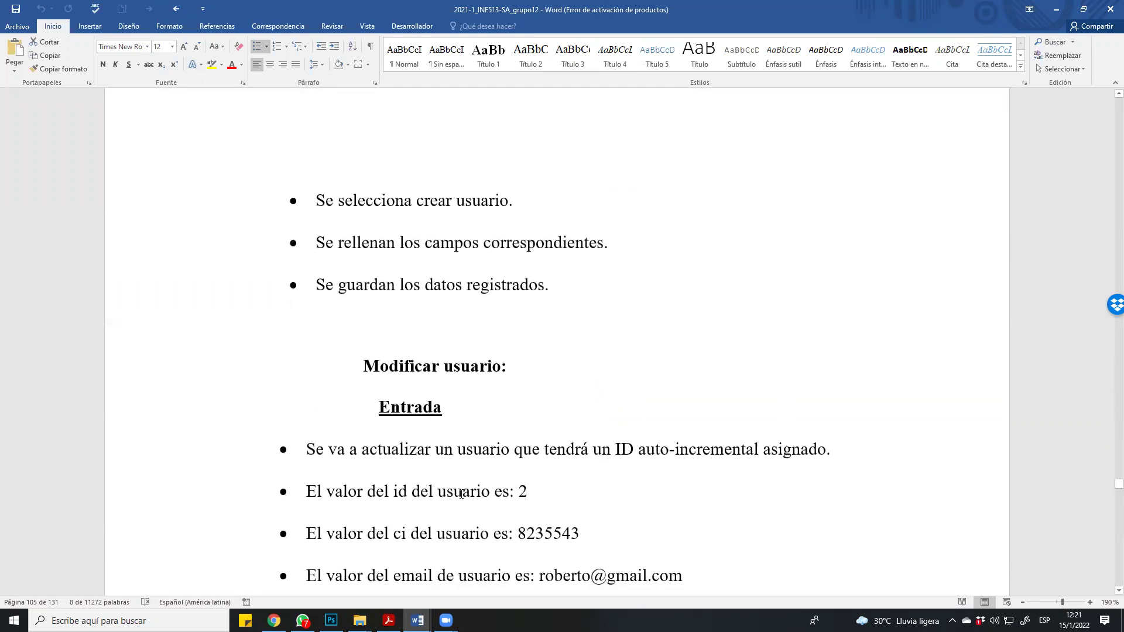
pyautogui.scroll(-4, 461, 493)
pyautogui.scroll(2, 360, 334)
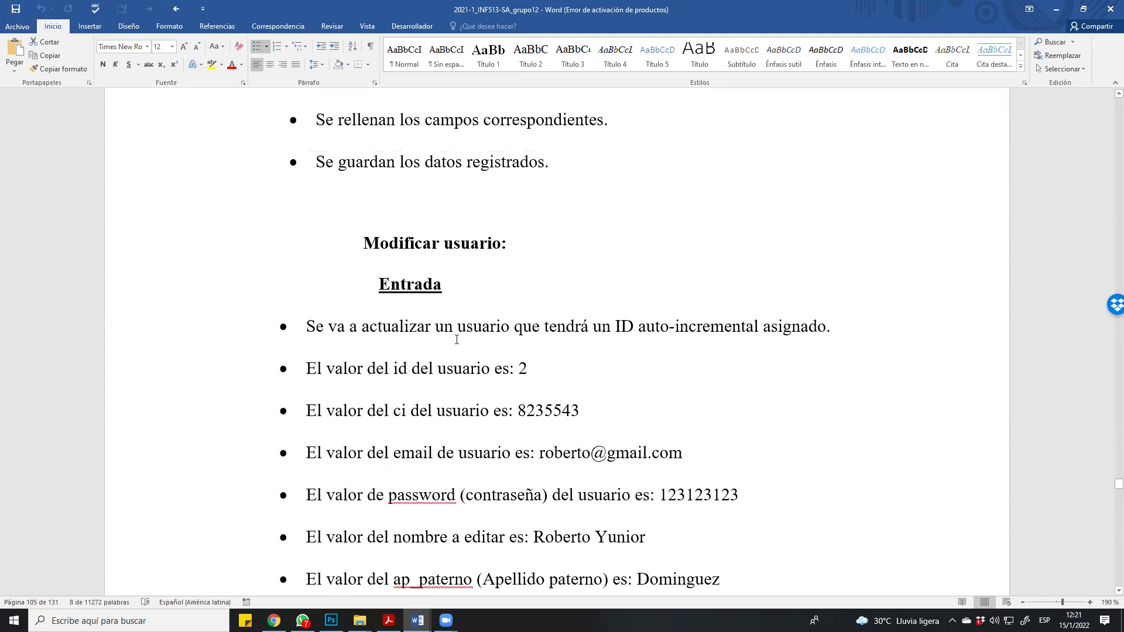
pyautogui.scroll(-3, 457, 340)
pyautogui.scroll(4, 446, 432)
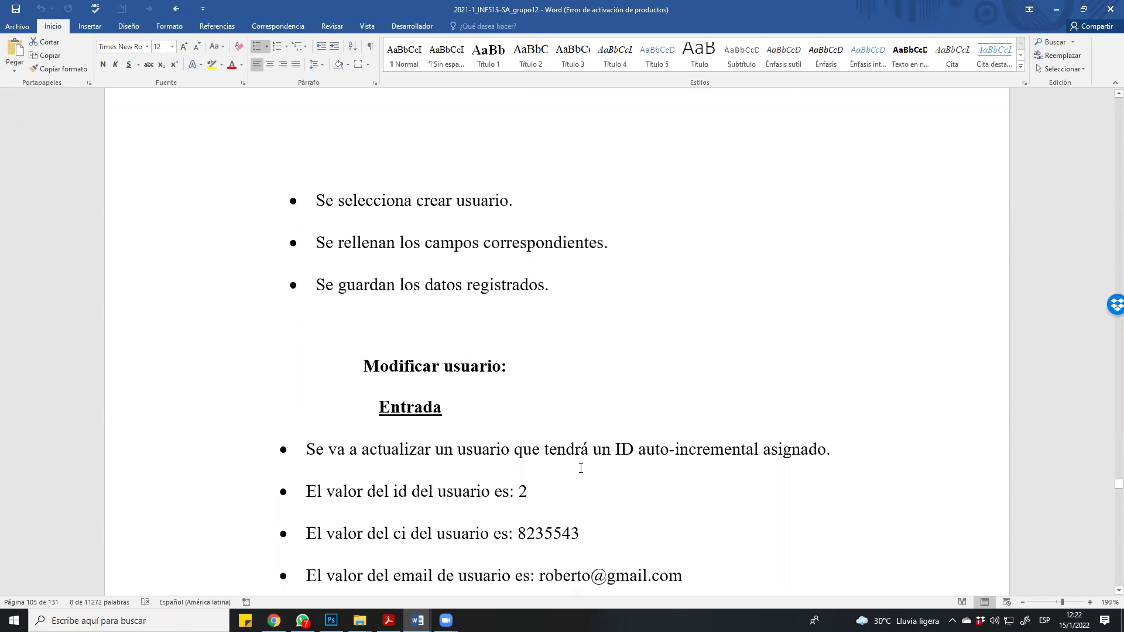
pyautogui.scroll(-3, 580, 468)
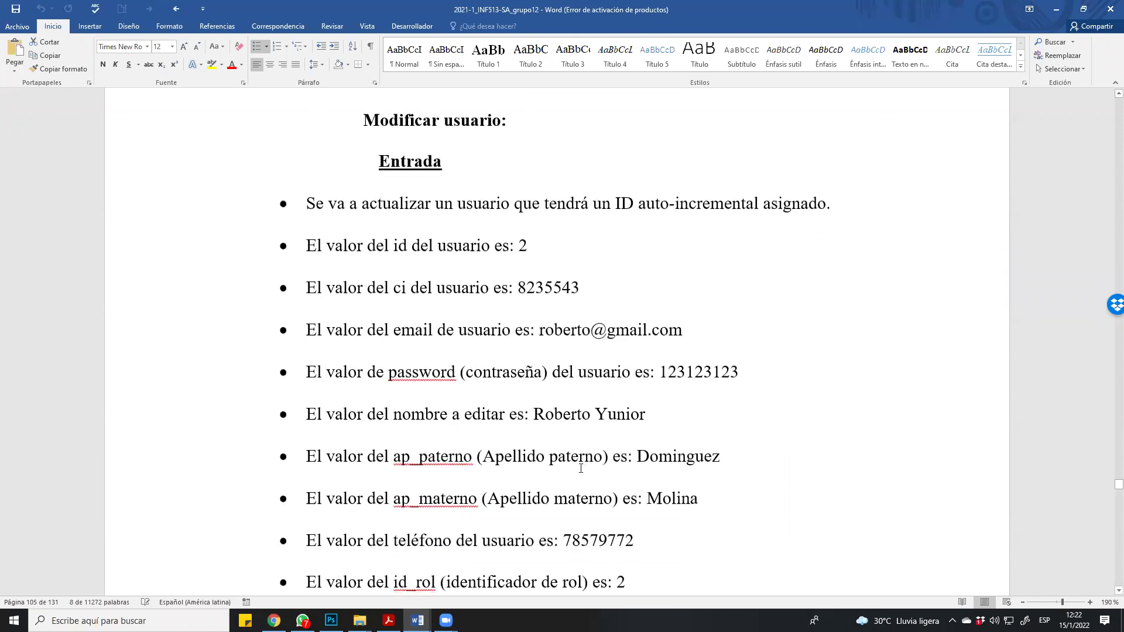
# Step: Highlight the ci value and the "Resultado" lines in the "Modificar usuario" test case
pyautogui.doubleClick(522, 291)
pyautogui.scroll(-5, 647, 297)
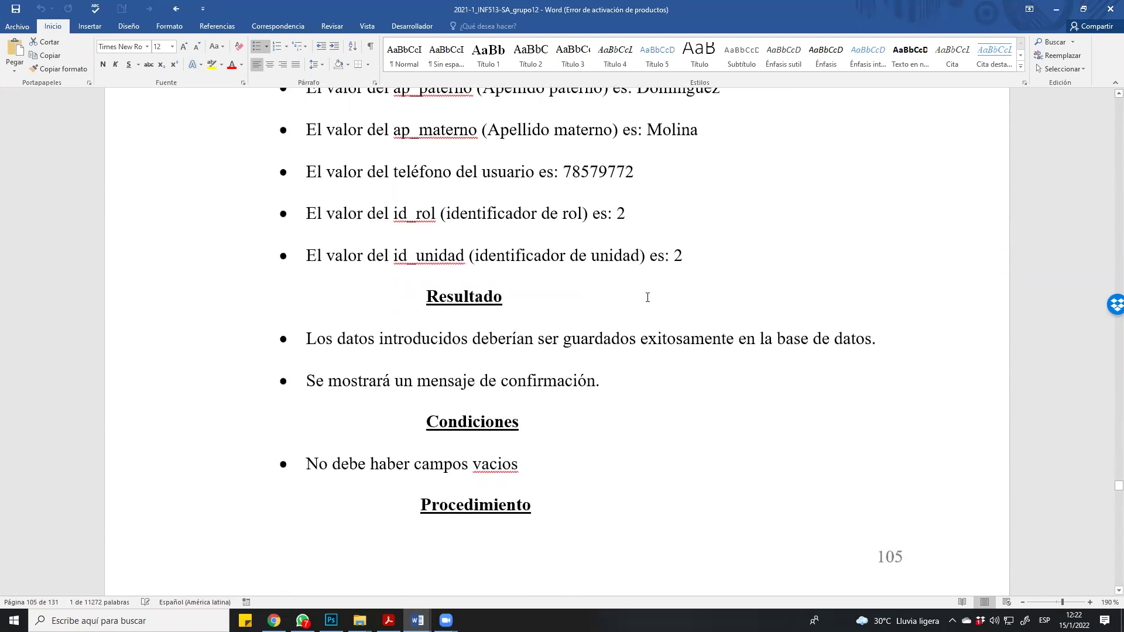
pyautogui.moveTo(315, 347); pyautogui.dragTo(874, 339)
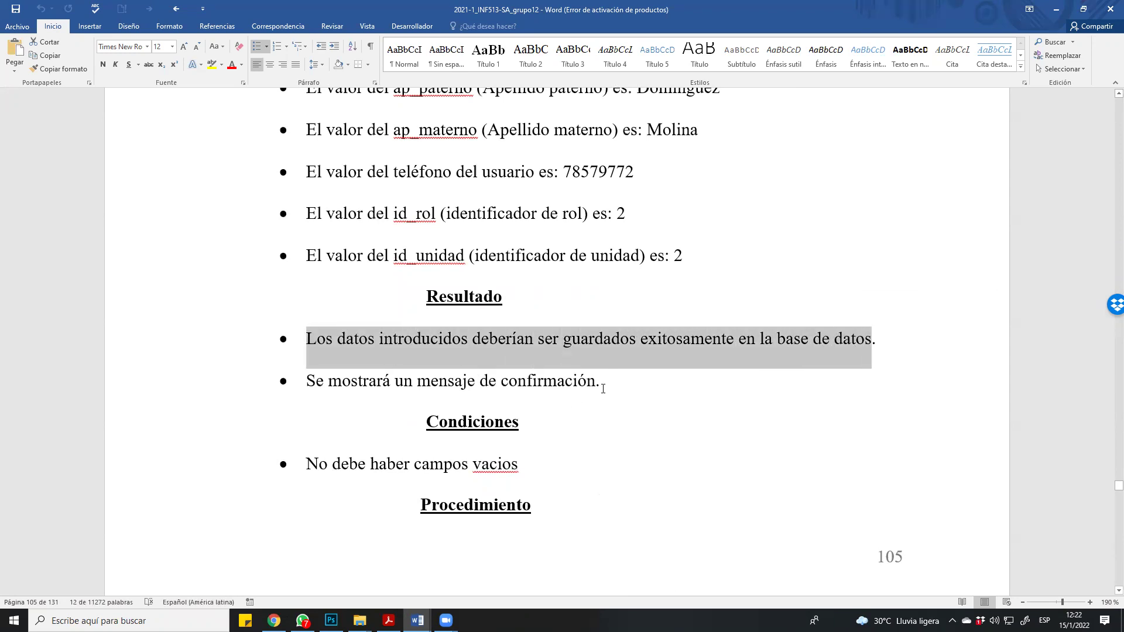
pyautogui.moveTo(603, 389); pyautogui.dragTo(422, 382)
# Step: Look through the following test cases to CU3 Gestión de documentos and highlight the two "Condiciones" of "Crear documento"
pyautogui.scroll(-10, 640, 414)
pyautogui.scroll(-20, 626, 420)
pyautogui.scroll(-20, 623, 408)
pyautogui.scroll(-15, 611, 417)
pyautogui.scroll(5, 610, 413)
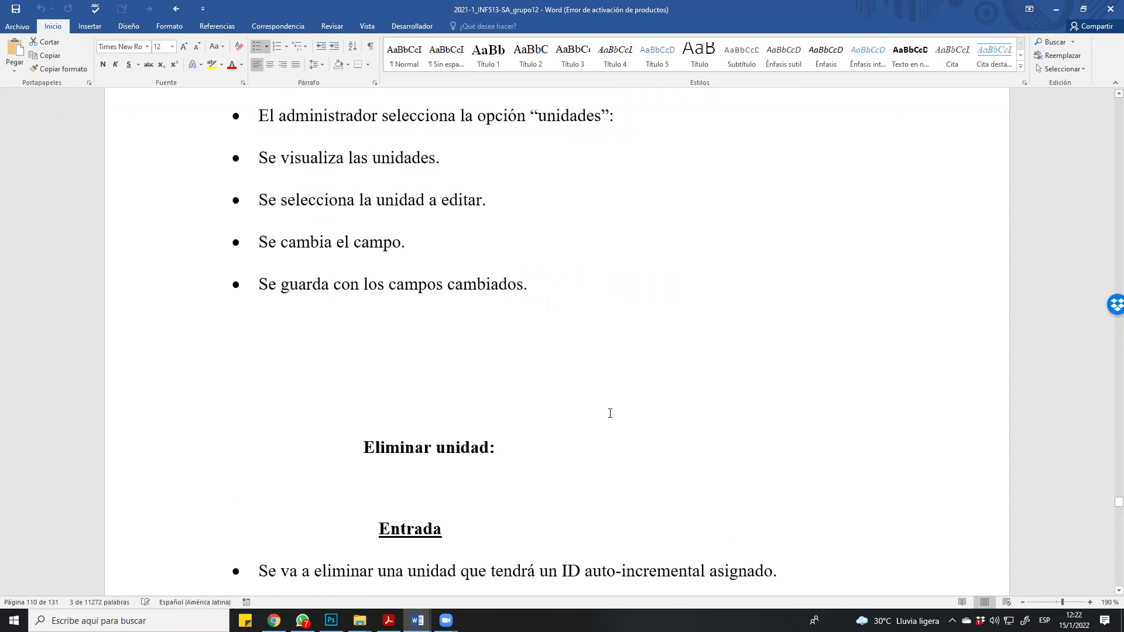
pyautogui.scroll(-15, 609, 412)
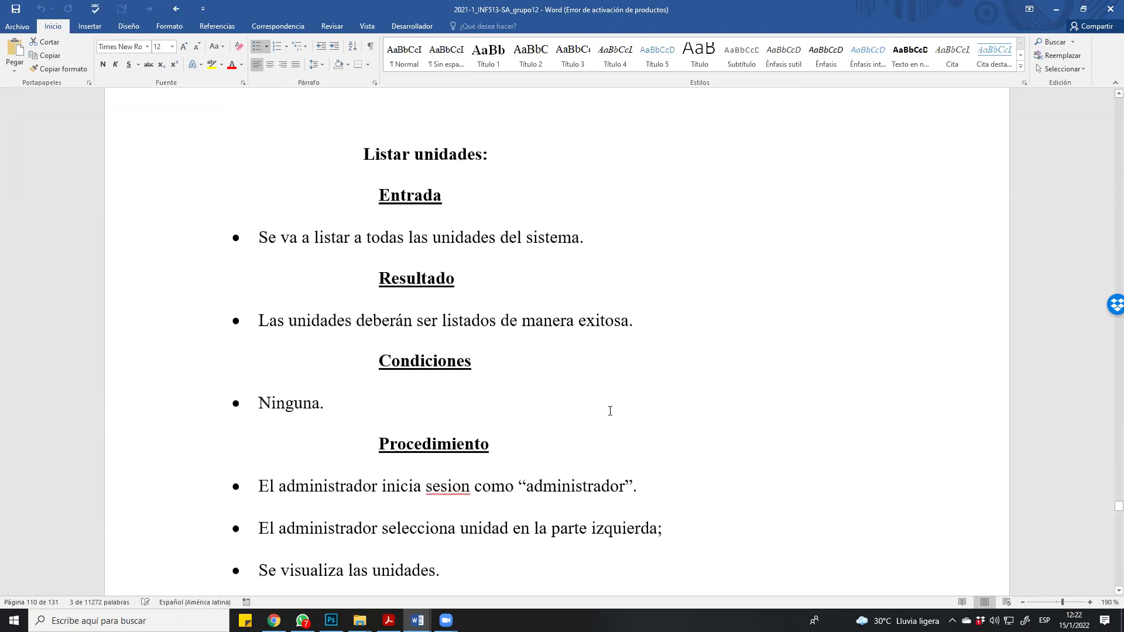
pyautogui.scroll(-10, 610, 411)
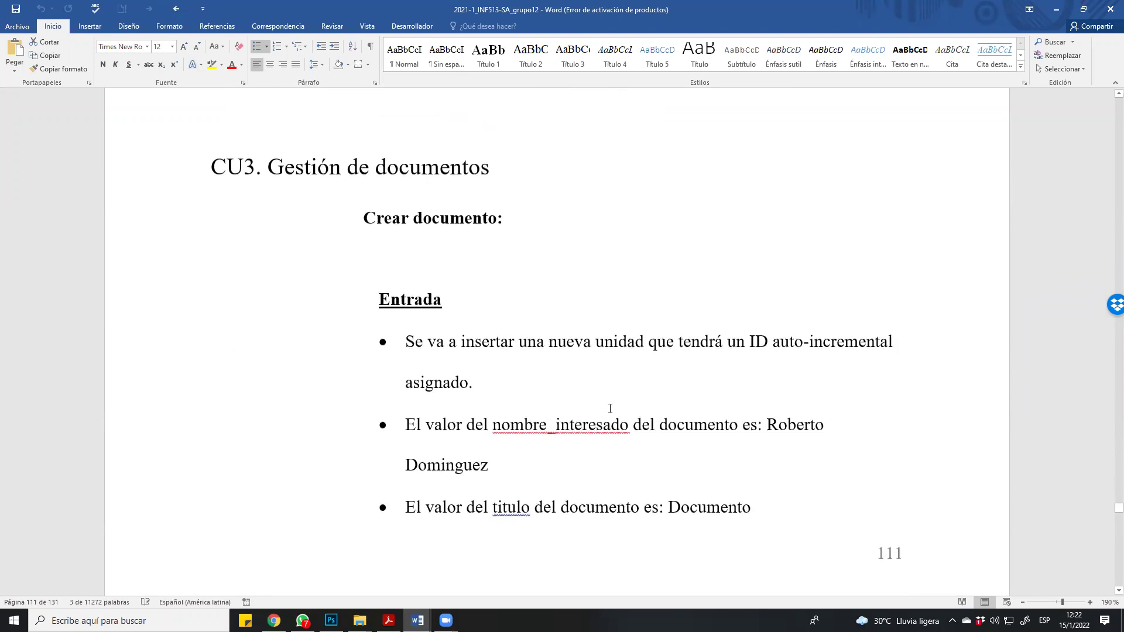
pyautogui.scroll(-6, 387, 537)
pyautogui.scroll(-10, 386, 545)
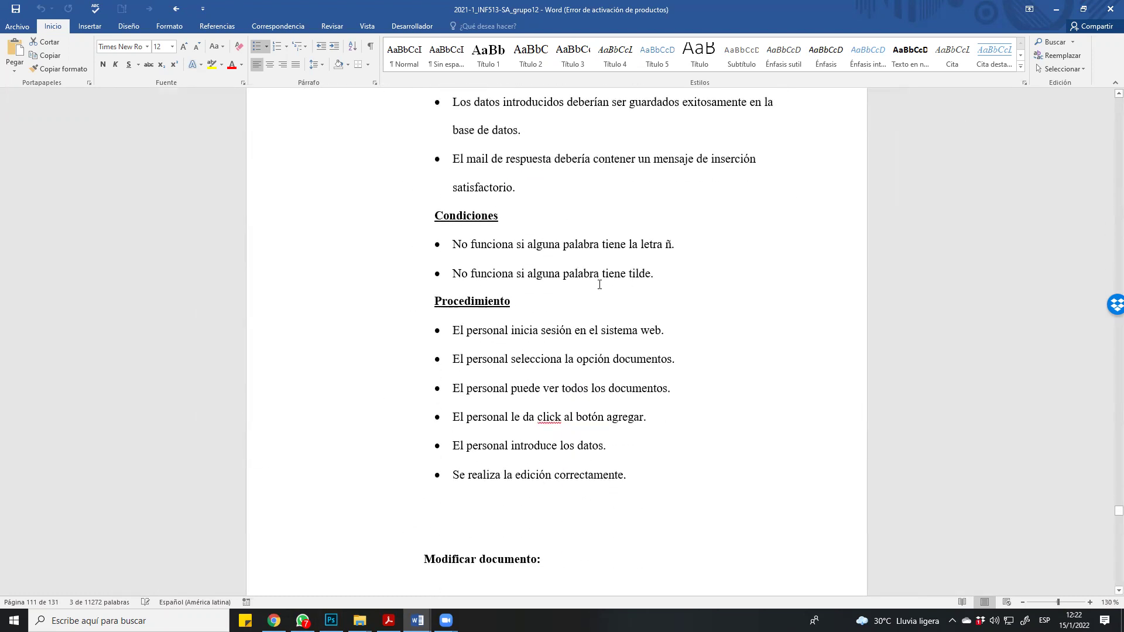
pyautogui.moveTo(667, 274); pyautogui.dragTo(444, 263)
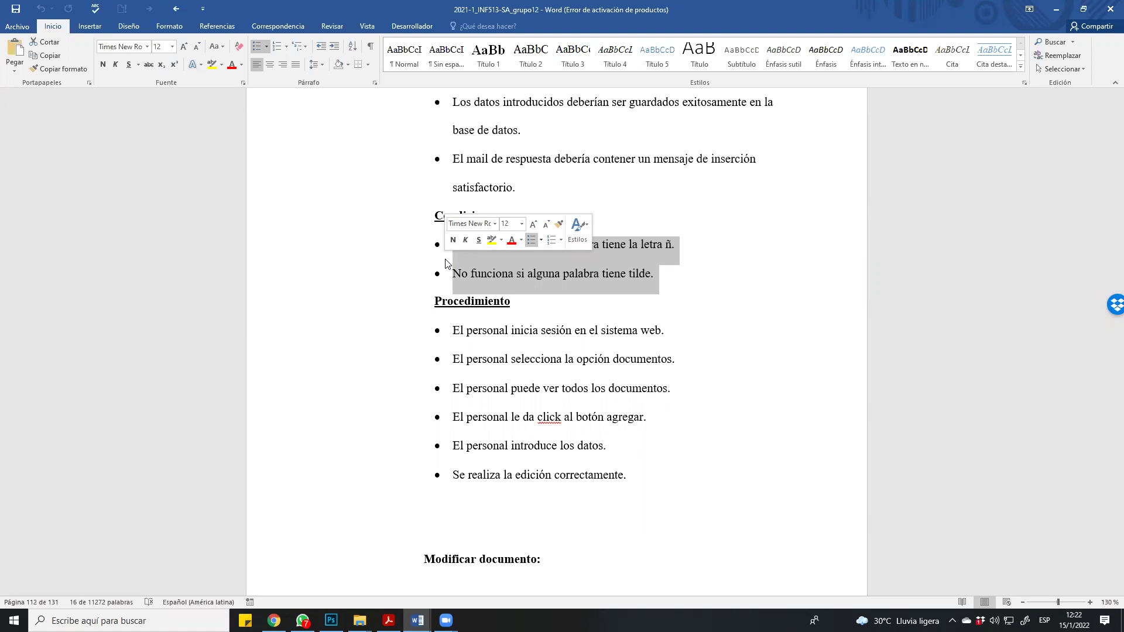
# Step: Look through the rest of the document test cases up to section 7 ANEXOS
pyautogui.scroll(-20, 876, 331)
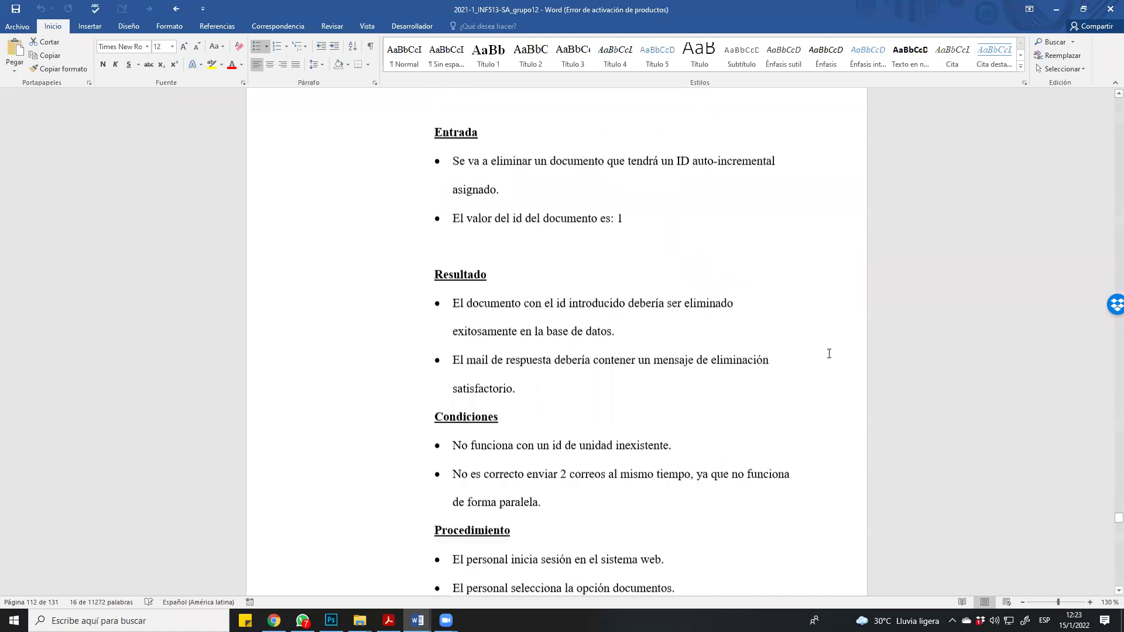
pyautogui.moveTo(1116, 520); pyautogui.dragTo(1108, 564)
pyautogui.scroll(-15, 943, 483)
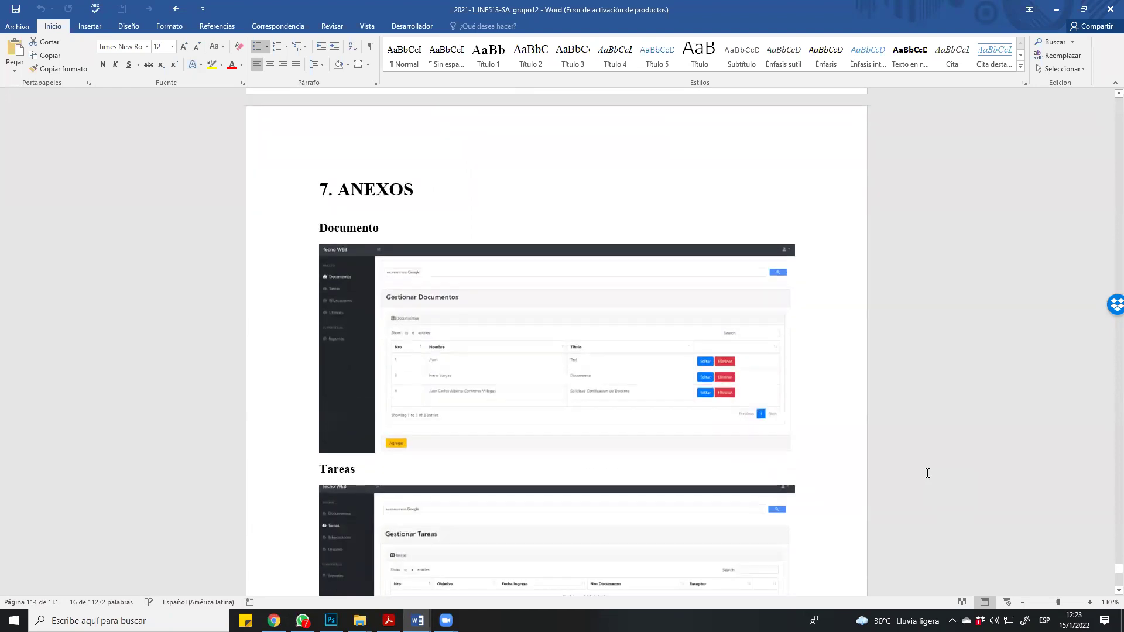
pyautogui.scroll(6, 931, 466)
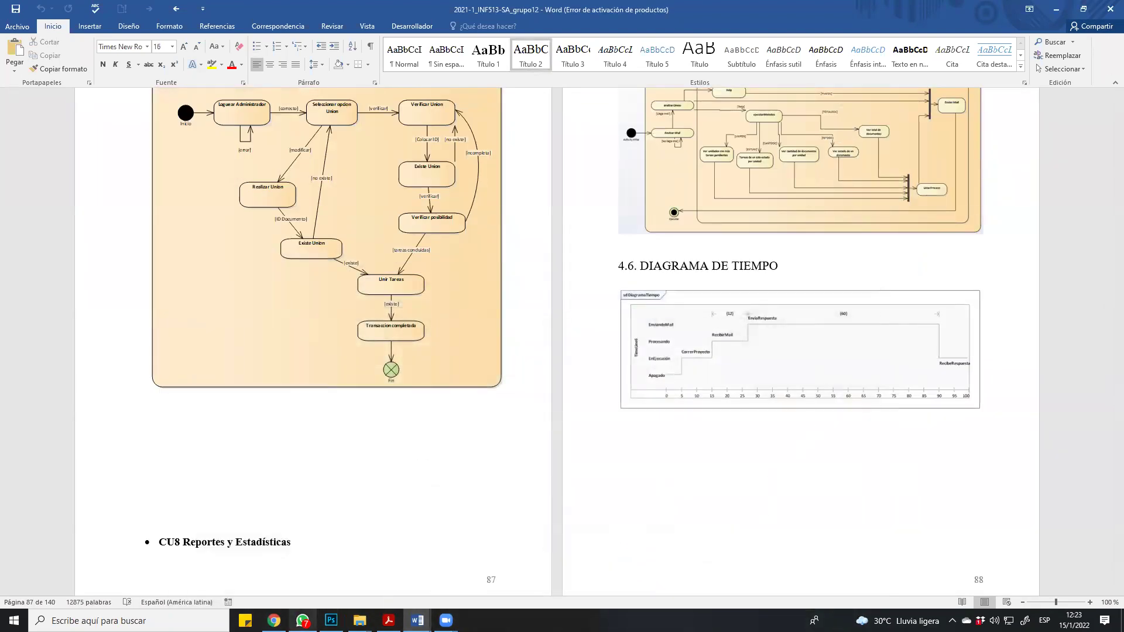
# Step: Switch to the "ft. Prueba" sketch in Photoshop and keep its window maximised
pyautogui.moveTo(331, 620)
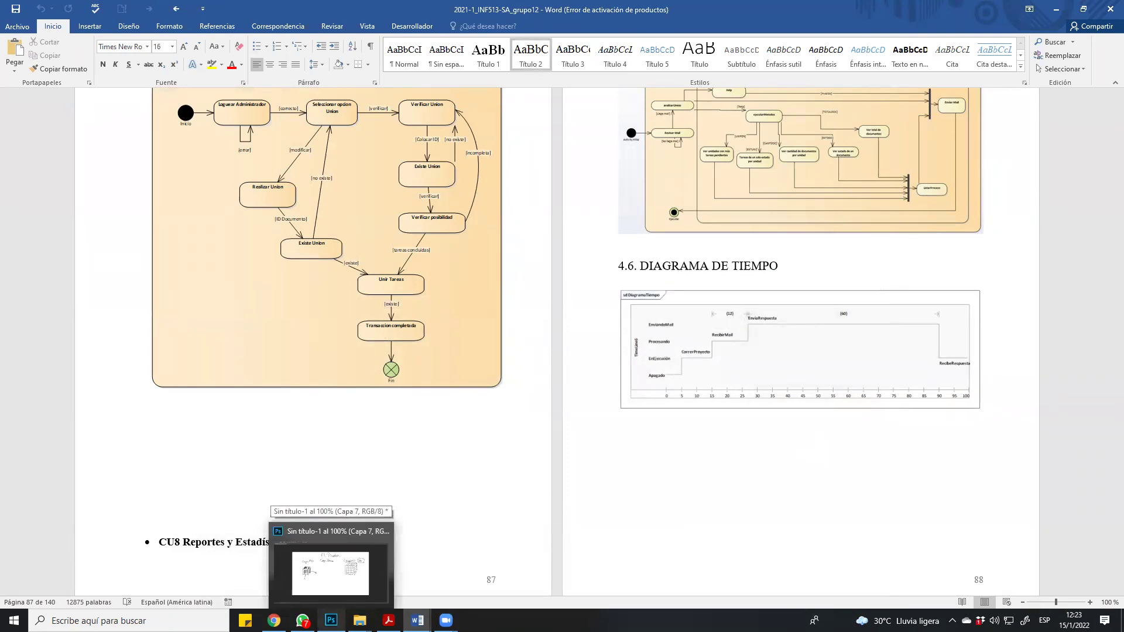
pyautogui.moveTo(417, 621)
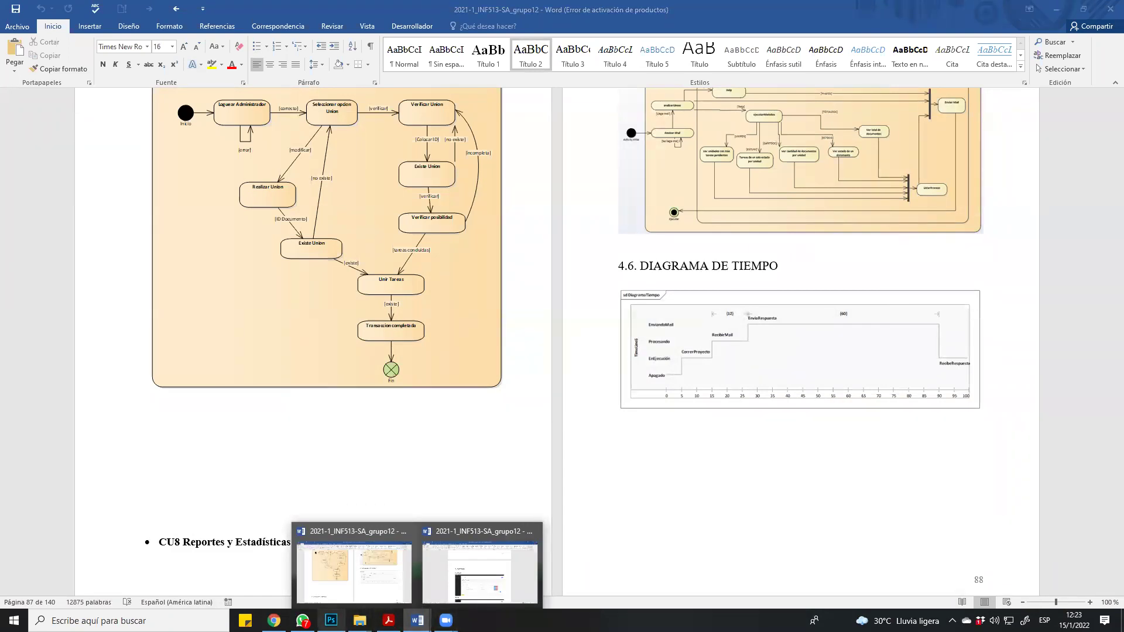
pyautogui.hotkey('alt', 'Tab')
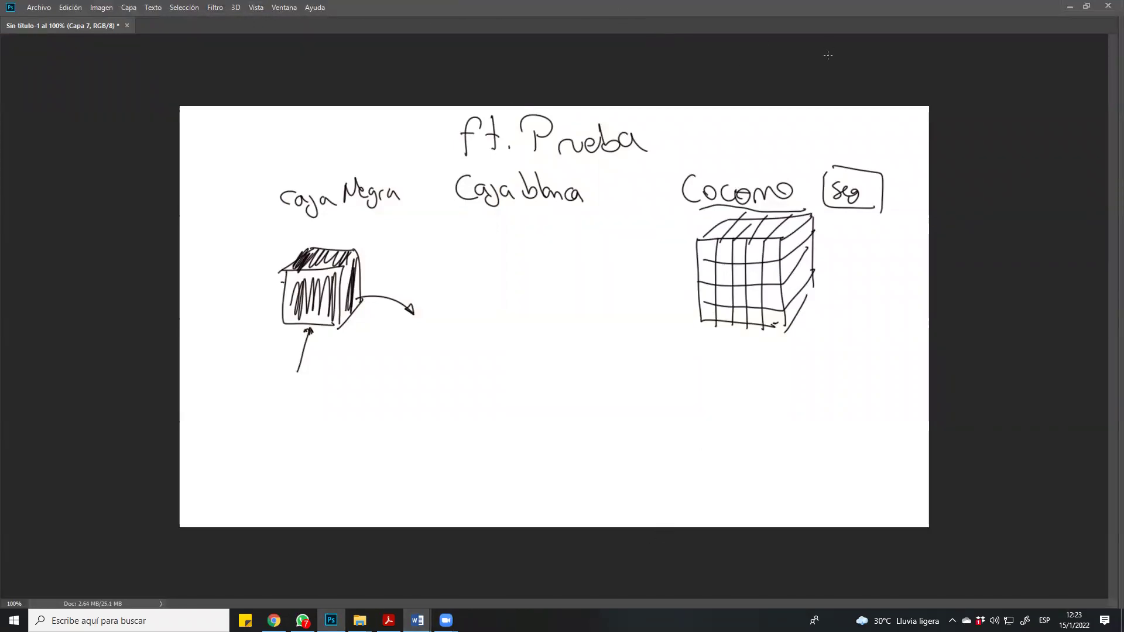
pyautogui.click(1084, 8)
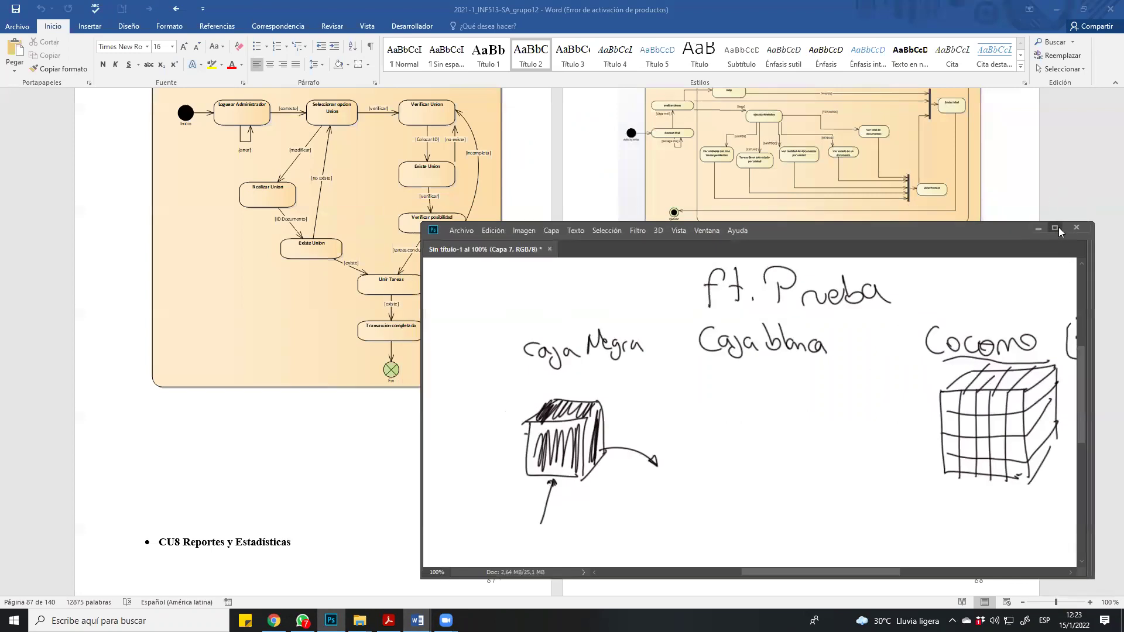
pyautogui.click(1056, 228)
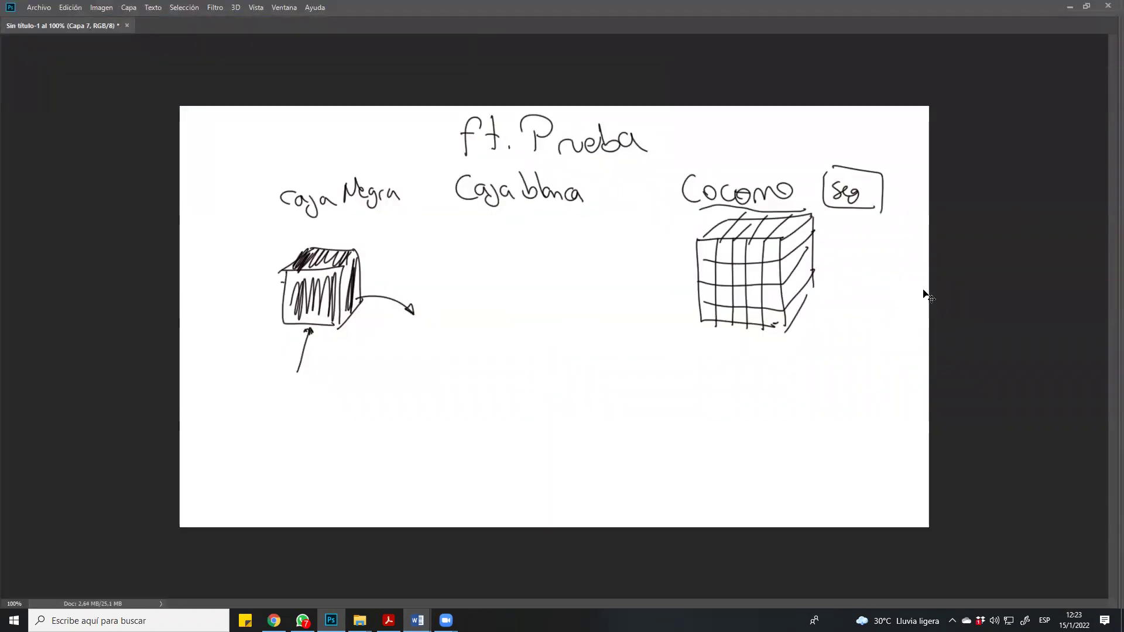
# Step: Activate the Brush tool and display the sketch's list of layers
pyautogui.press('b')
pyautogui.hotkey('alt', 'F9')
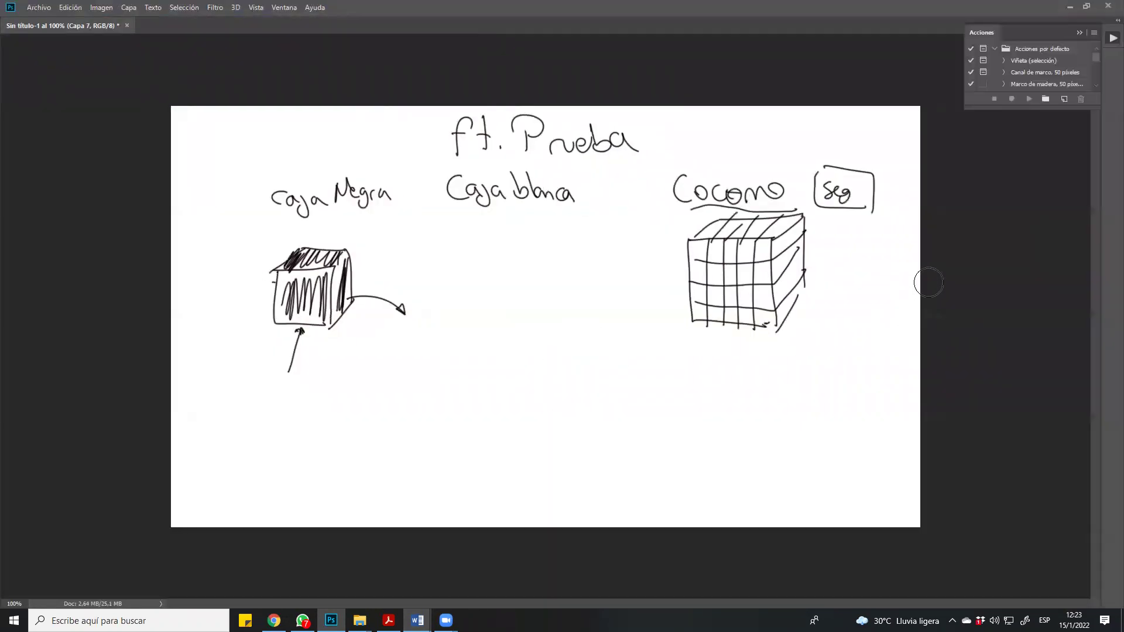
pyautogui.hotkey('alt', 'F9')
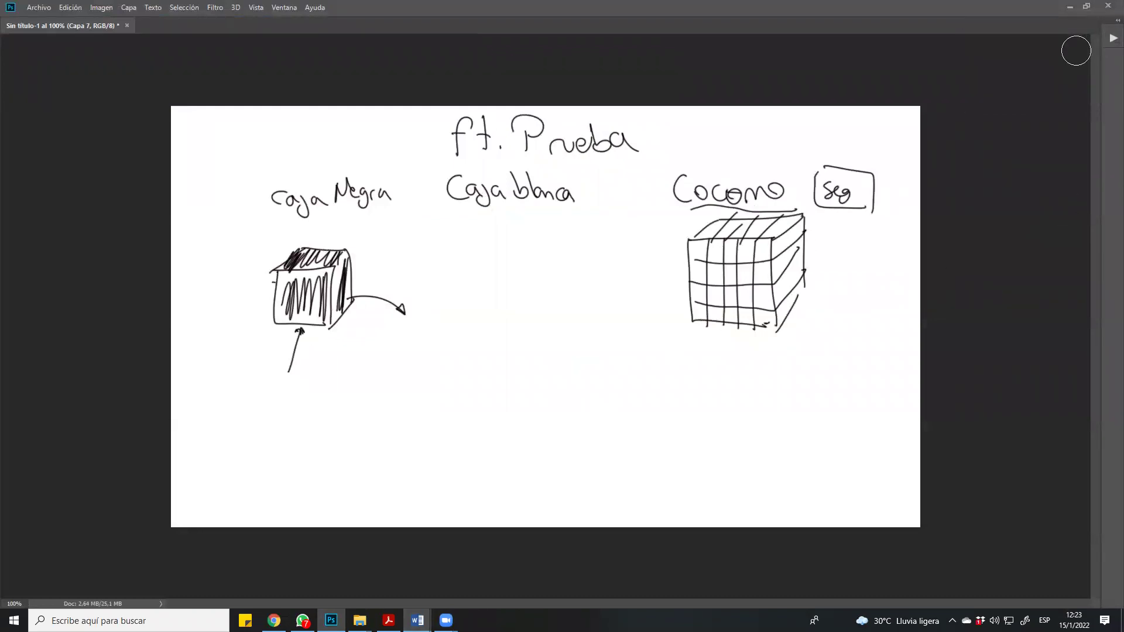
pyautogui.press('F8')
pyautogui.press('F8')
pyautogui.press('F7')
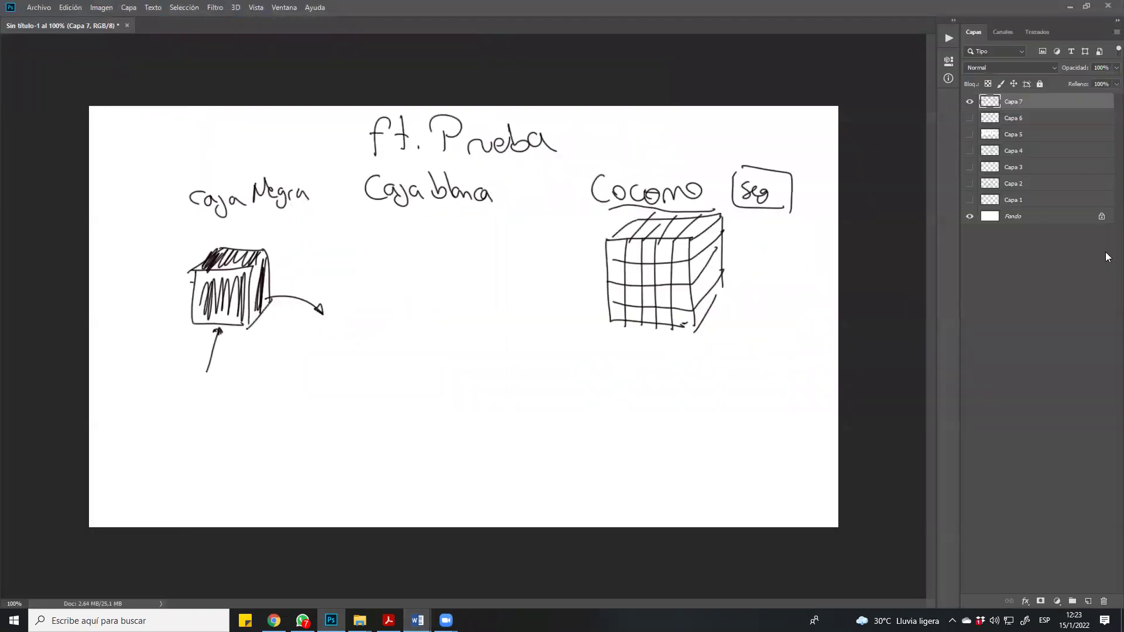
# Step: Hide the "ft. Prueba" sketch on layer Capa 7 and add a new empty layer above it
pyautogui.click(969, 102)
pyautogui.hotkey('ctrl', 'shift', 'n')
pyautogui.click(413, 116)
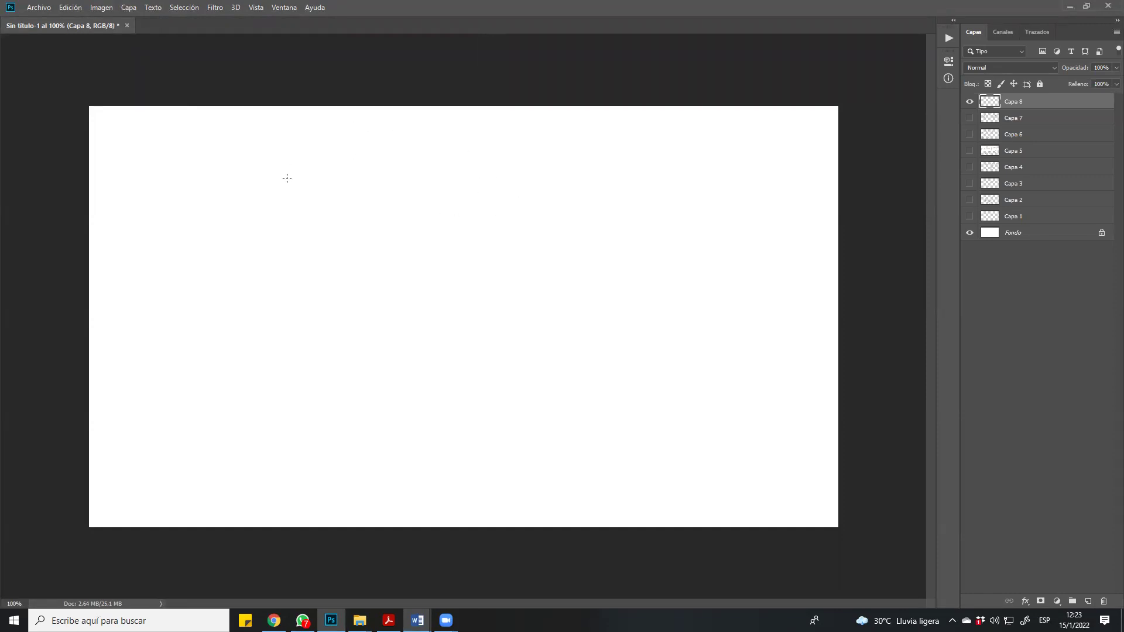
pyautogui.moveTo(255, 167); pyautogui.dragTo(244, 404)
pyautogui.moveTo(245, 121)
pyautogui.mouseDown()
pyautogui.moveTo(256, 126)
pyautogui.moveTo(248, 123)
pyautogui.mouseUp()
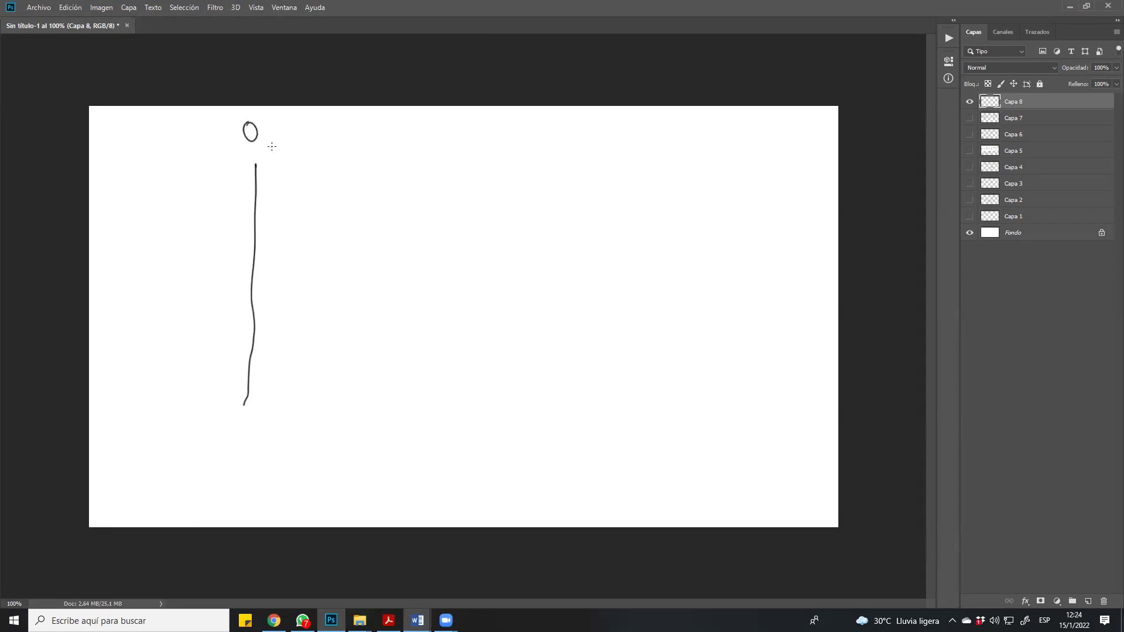
pyautogui.hotkey('ctrl', 'z')
pyautogui.hotkey('ctrl', 'z')
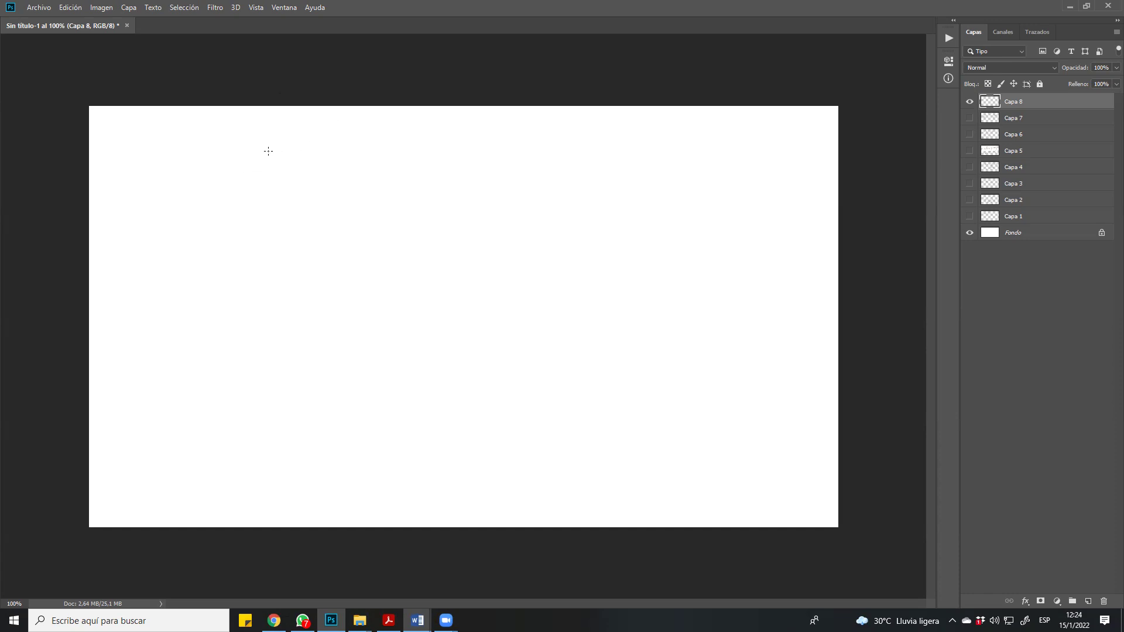
# Step: Draw a row of sequence-diagram symbols along the canvas's upper edge: a stick-figure actor, a boundary, a control and an entity
pyautogui.moveTo(259, 139); pyautogui.dragTo(256, 136)
pyautogui.moveTo(260, 148); pyautogui.dragTo(276, 172)
pyautogui.moveTo(343, 141); pyautogui.dragTo(347, 150)
pyautogui.moveTo(329, 134); pyautogui.dragTo(333, 161)
pyautogui.moveTo(446, 140); pyautogui.dragTo(451, 144)
pyautogui.moveTo(553, 137); pyautogui.dragTo(566, 163)
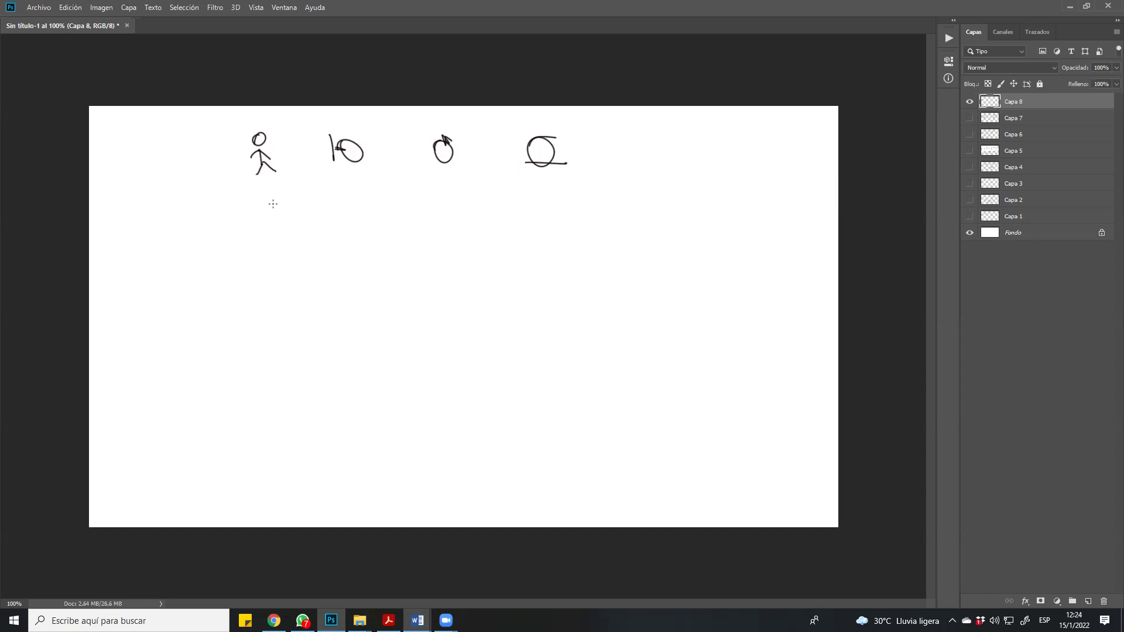
# Step: Sketch the first row of messages below the symbols, from the actor's input through "Pos( )" to the "buscar" user query
pyautogui.moveTo(261, 209); pyautogui.dragTo(361, 206)
pyautogui.moveTo(288, 192); pyautogui.dragTo(304, 193)
pyautogui.moveTo(279, 203)
pyautogui.mouseDown()
pyautogui.moveTo(321, 199)
pyautogui.moveTo(284, 217)
pyautogui.moveTo(416, 210)
pyautogui.moveTo(373, 192)
pyautogui.moveTo(393, 197)
pyautogui.mouseUp()
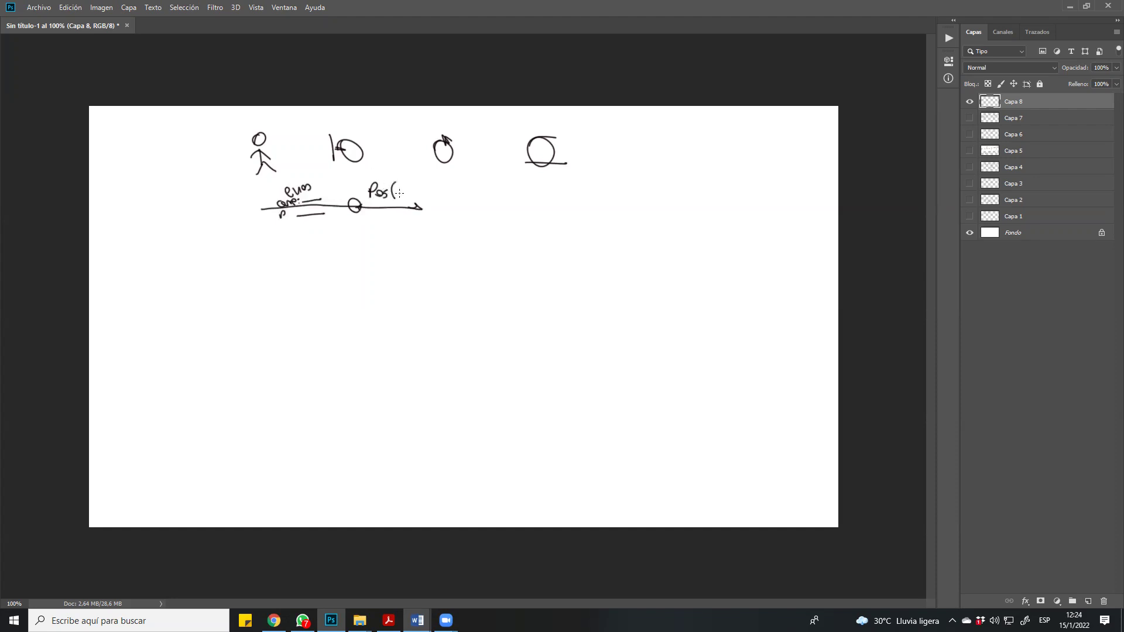
pyautogui.moveTo(396, 191)
pyautogui.mouseDown()
pyautogui.moveTo(439, 205)
pyautogui.moveTo(522, 199)
pyautogui.moveTo(477, 197)
pyautogui.moveTo(504, 189)
pyautogui.moveTo(485, 212)
pyautogui.moveTo(545, 205)
pyautogui.mouseUp()
# Step: Draw the return line, the password check with its return, and an "exito" arrow leading back to "mostrar vista"
pyautogui.moveTo(543, 241); pyautogui.dragTo(443, 246)
pyautogui.moveTo(436, 286)
pyautogui.mouseDown()
pyautogui.moveTo(519, 284)
pyautogui.moveTo(475, 275)
pyautogui.moveTo(488, 270)
pyautogui.moveTo(471, 292)
pyautogui.moveTo(530, 298)
pyautogui.moveTo(480, 333)
pyautogui.moveTo(444, 327)
pyautogui.mouseUp()
pyautogui.moveTo(375, 325)
pyautogui.mouseDown()
pyautogui.moveTo(410, 312)
pyautogui.moveTo(325, 339)
pyautogui.moveTo(350, 345)
pyautogui.mouseUp()
pyautogui.moveTo(268, 340)
pyautogui.mouseDown()
pyautogui.moveTo(299, 328)
pyautogui.moveTo(274, 356)
pyautogui.moveTo(280, 345)
pyautogui.moveTo(311, 355)
pyautogui.mouseUp()
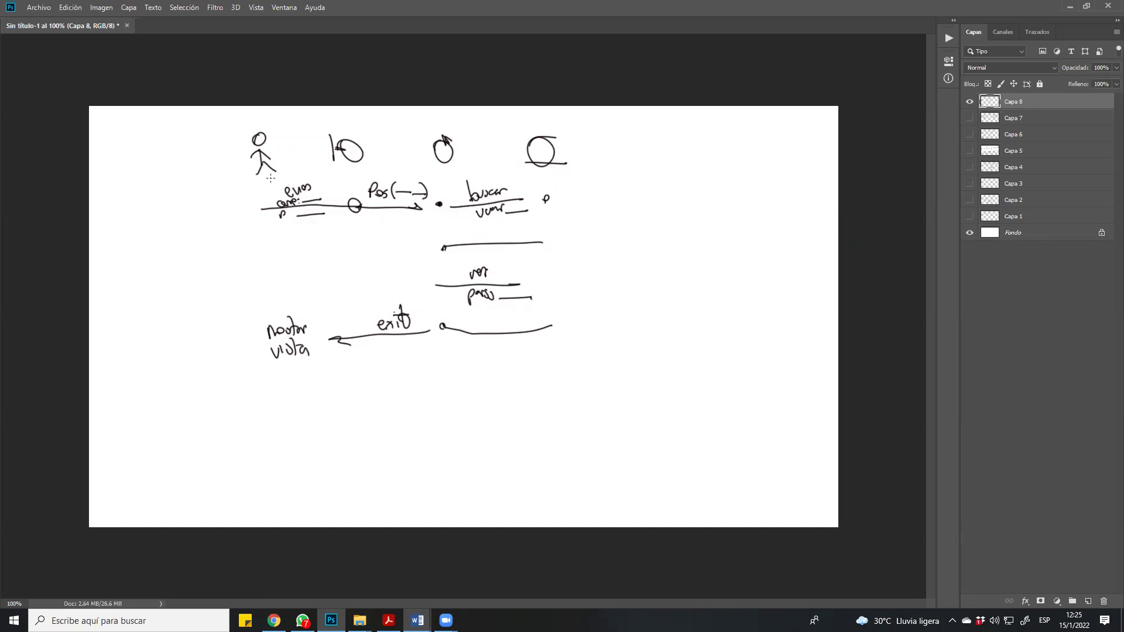
# Step: Draw a large three-dimensional box beside the sequence diagram
pyautogui.moveTo(628, 258)
pyautogui.mouseDown()
pyautogui.moveTo(627, 269)
pyautogui.moveTo(698, 319)
pyautogui.moveTo(708, 241)
pyautogui.moveTo(698, 315)
pyautogui.moveTo(734, 269)
pyautogui.moveTo(721, 214)
pyautogui.moveTo(736, 204)
pyautogui.moveTo(728, 278)
pyautogui.mouseUp()
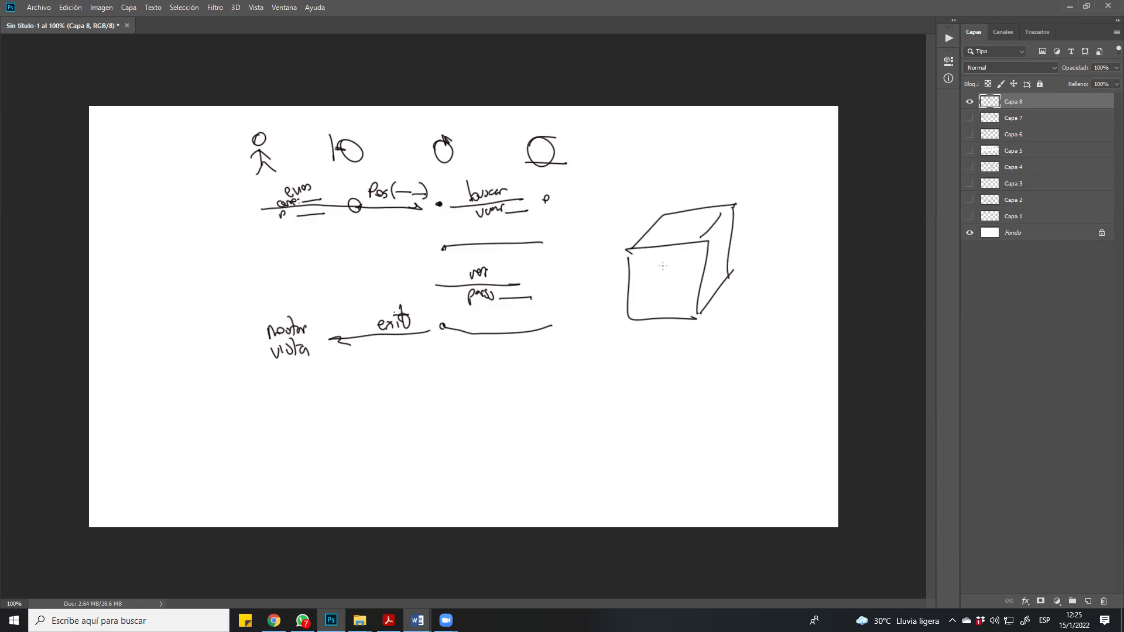